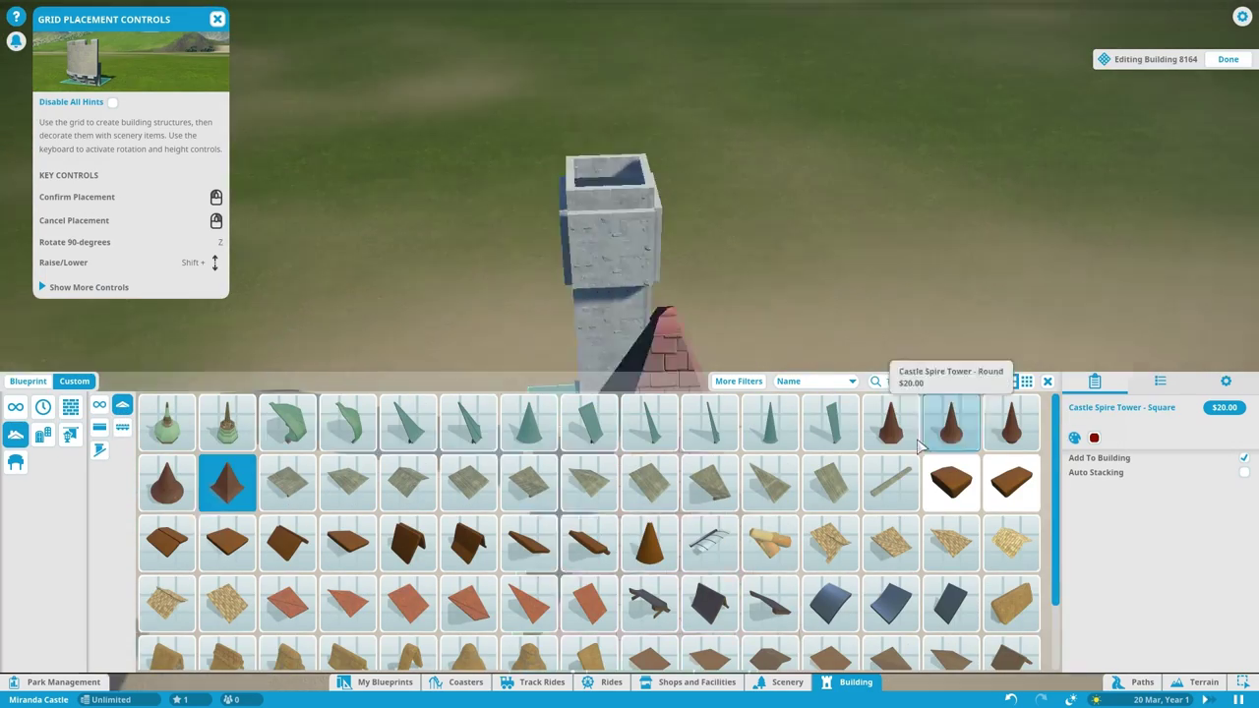
Cap the grey stone tower with a castle spire tower roof piece
{"action": "left_click", "coordinate": [890, 423]}
{"action": "left_click", "coordinate": [1159, 384]}
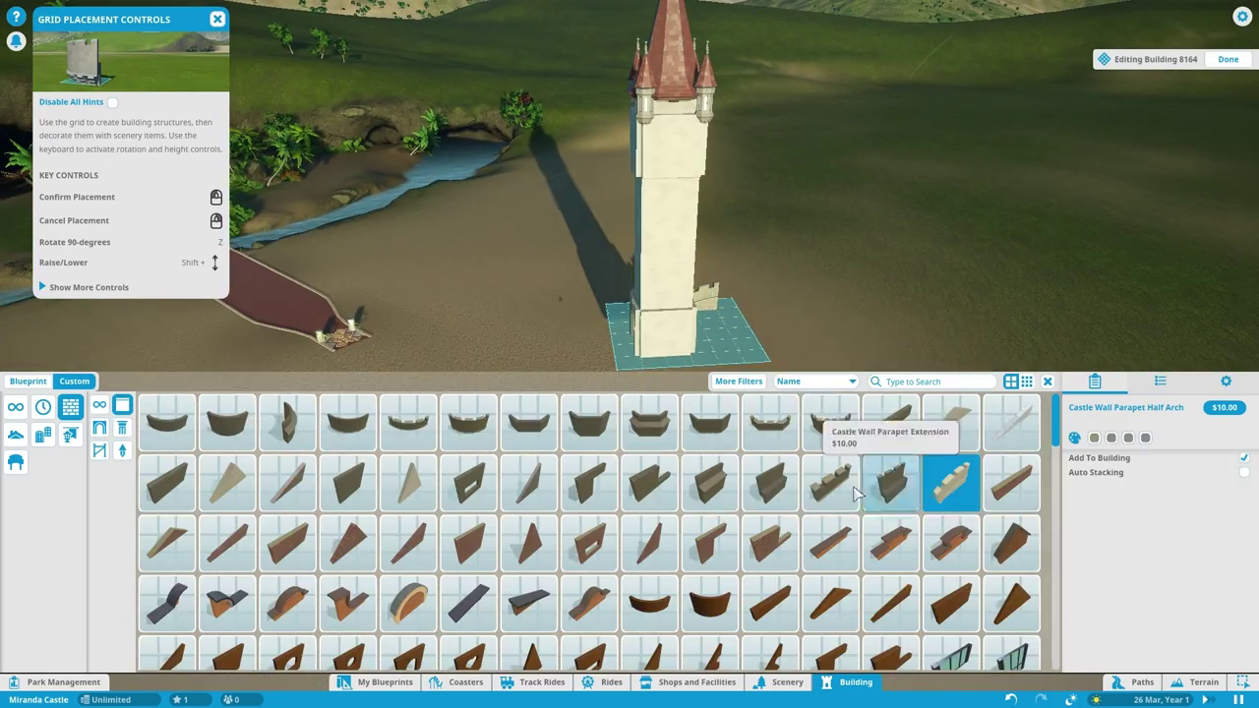
Add a Castle Window Extension to the tower's roof area and fit a sandstone barred window into the dormer opening
{"action": "scroll", "coordinate": [941, 413], "scroll_direction": "down", "scroll_amount": 5}
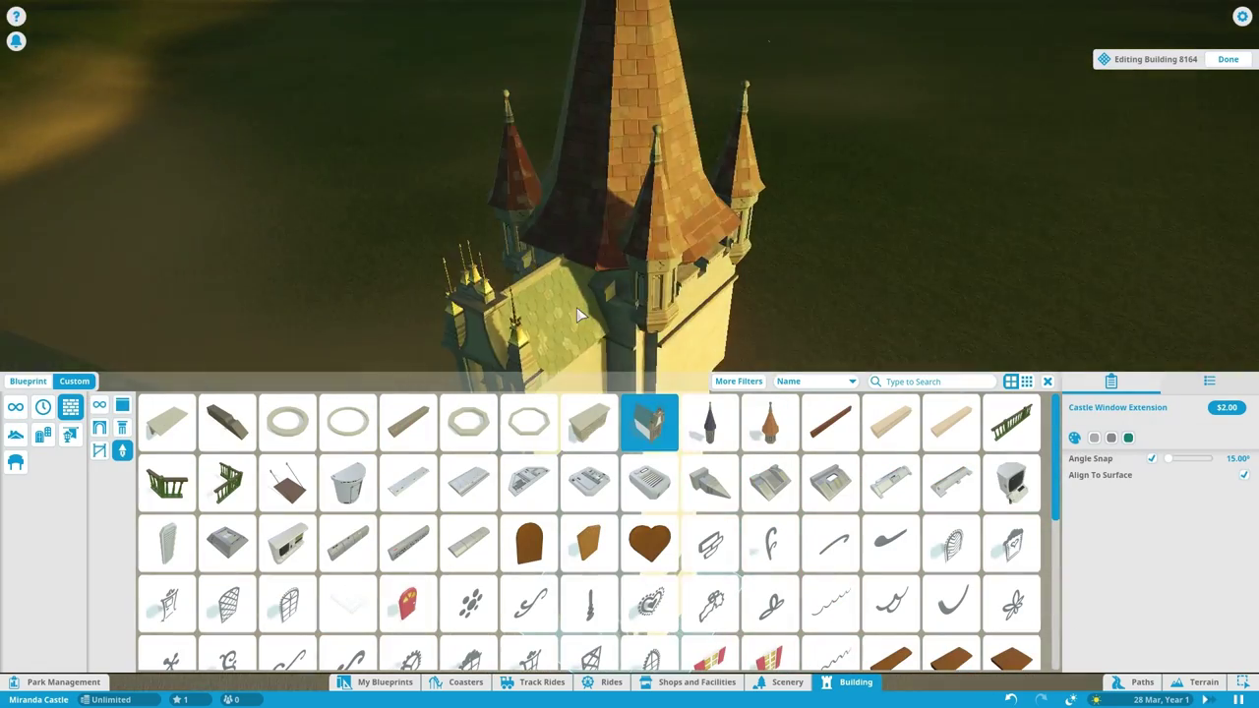
{"action": "left_click", "coordinate": [579, 314]}
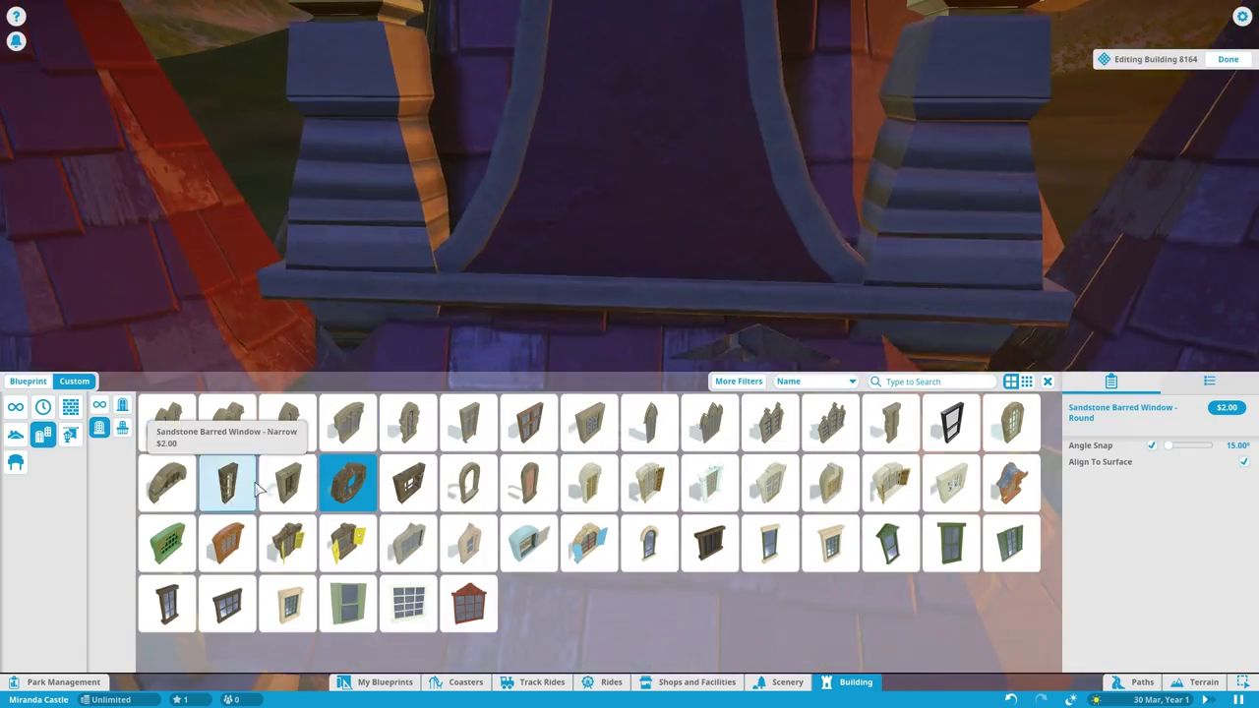
{"action": "left_click", "coordinate": [241, 484]}
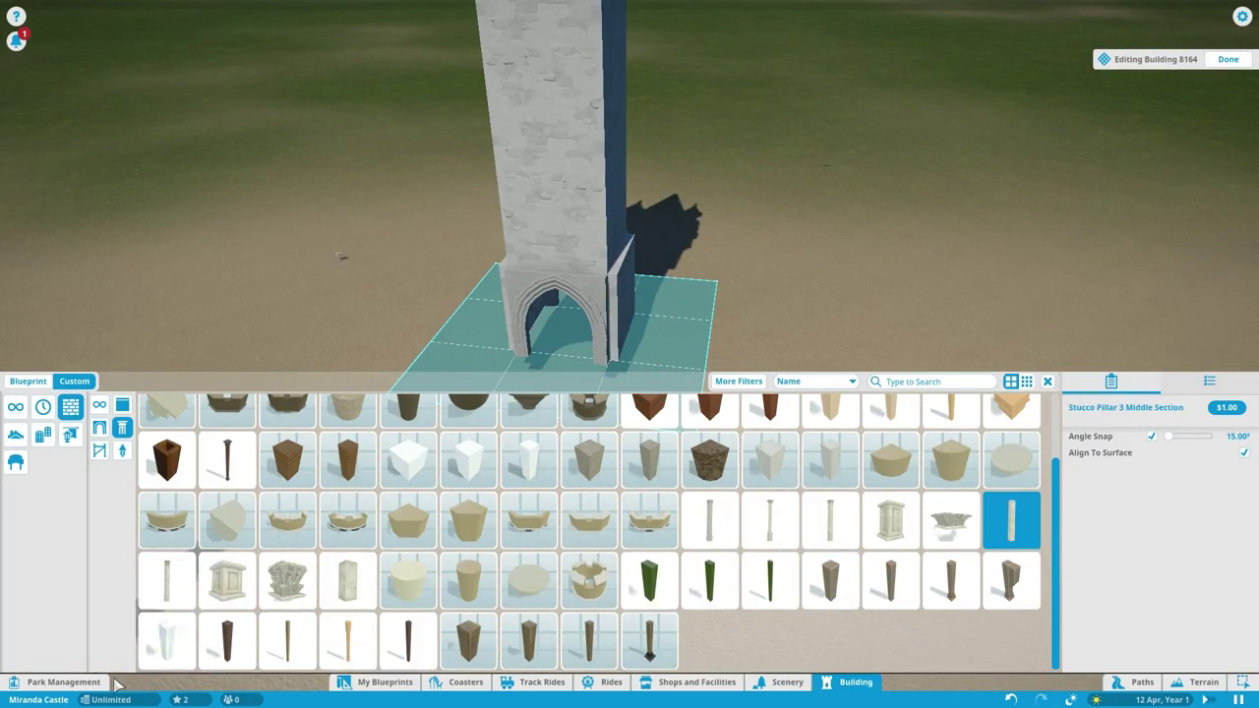
Line the vertical corners of the tower shaft above the ground arch with Stucco Quoin pieces
{"action": "left_click", "coordinate": [947, 486]}
{"action": "left_click", "coordinate": [122, 451]}
{"action": "left_click", "coordinate": [347, 541]}
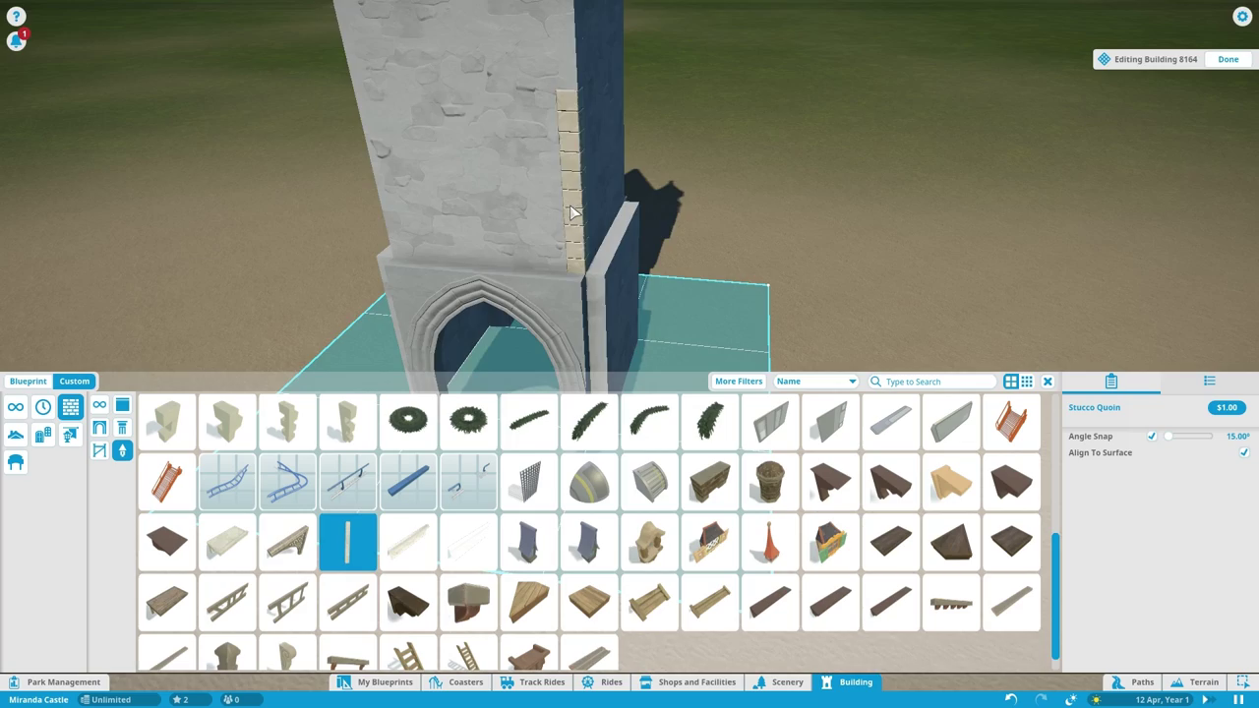
{"action": "scroll", "coordinate": [591, 216], "scroll_direction": "down", "scroll_amount": 5}
{"action": "scroll", "coordinate": [551, 196], "scroll_direction": "down", "scroll_amount": 5}
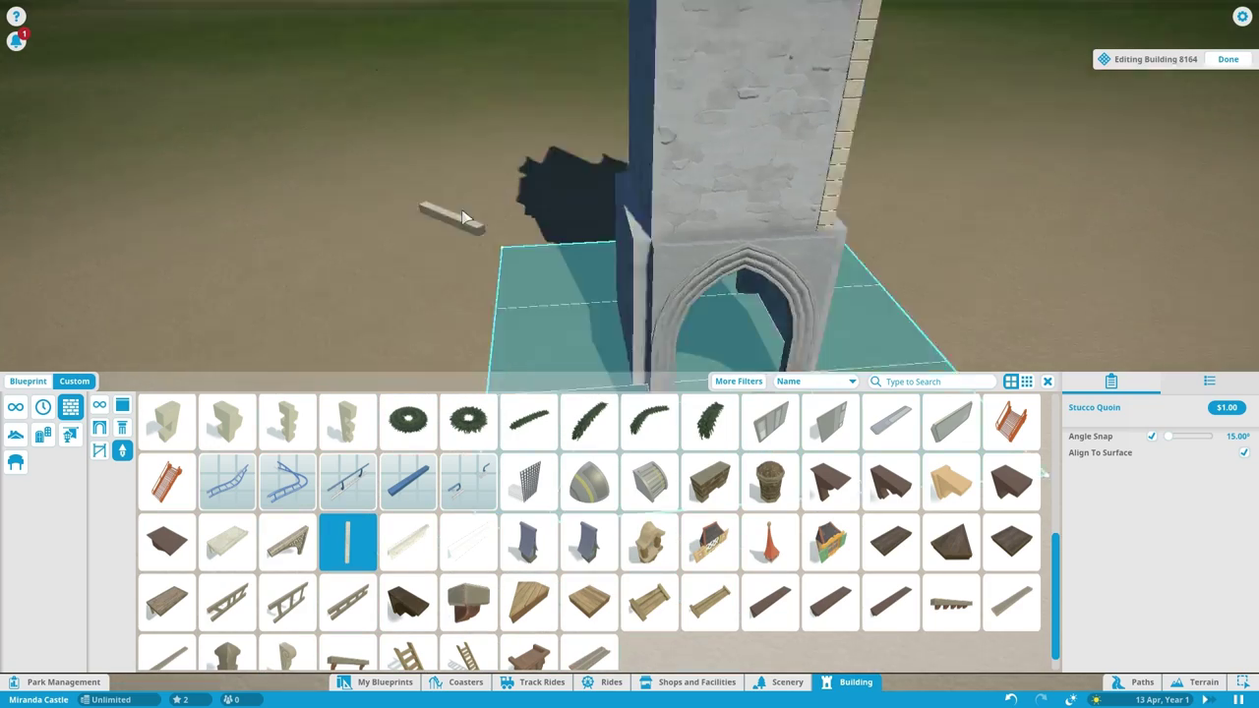
{"action": "scroll", "coordinate": [661, 167], "scroll_direction": "up", "scroll_amount": 5}
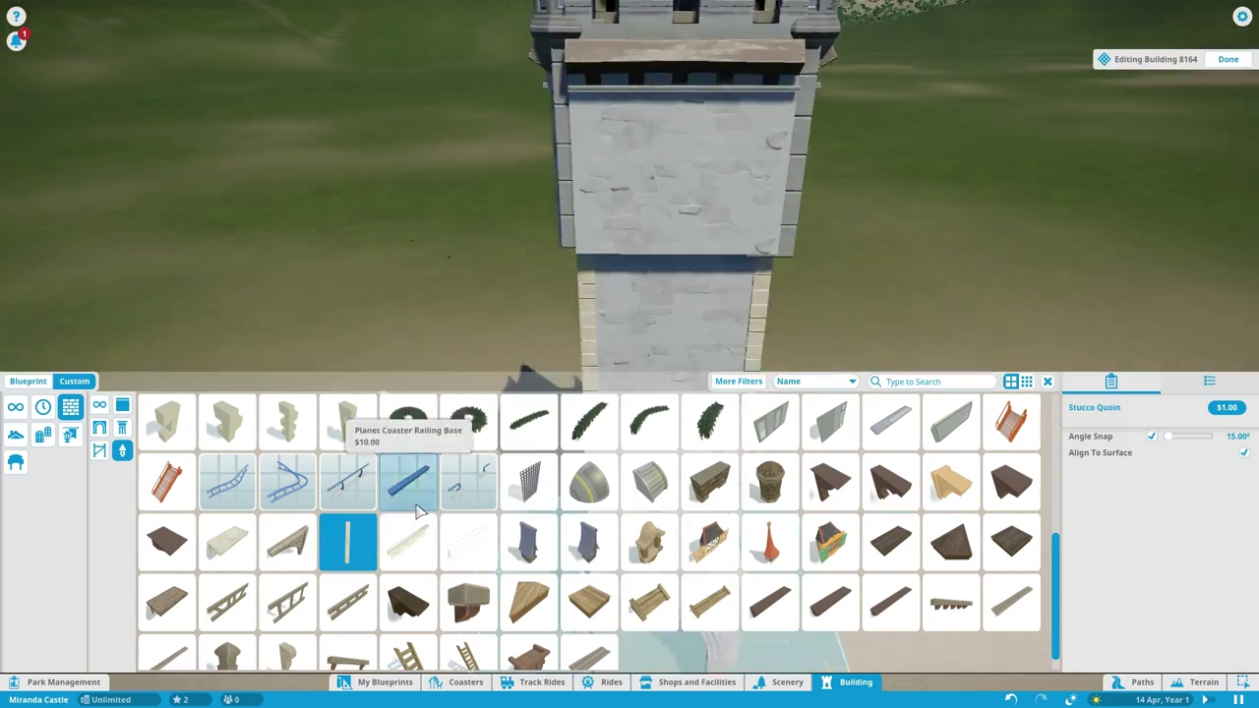
{"action": "left_click", "coordinate": [122, 405]}
{"action": "left_click", "coordinate": [408, 483]}
{"action": "scroll", "coordinate": [632, 339], "scroll_direction": "down", "scroll_amount": 5}
{"action": "scroll", "coordinate": [632, 339], "scroll_direction": "up", "scroll_amount": 3}
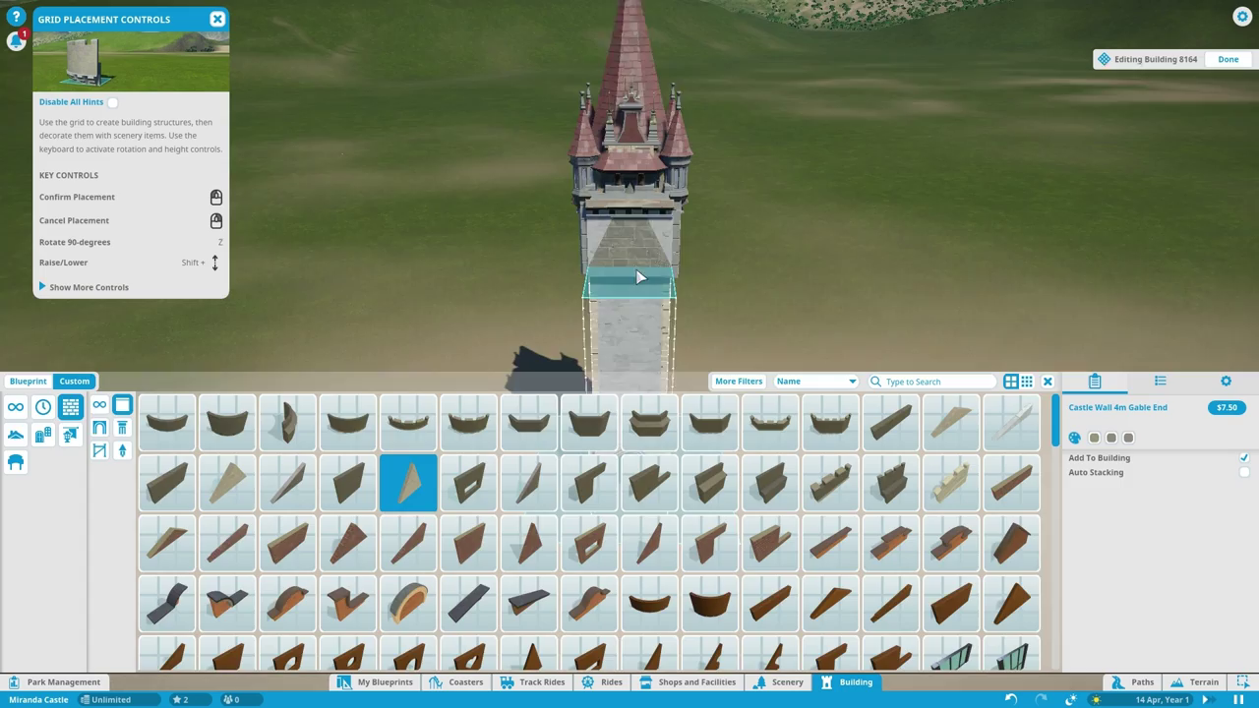
Place an ornamental roof finial on the peak of the tower's main spire
{"action": "left_click", "coordinate": [14, 434]}
{"action": "left_click", "coordinate": [99, 406]}
{"action": "scroll", "coordinate": [362, 560], "scroll_direction": "down", "scroll_amount": 3}
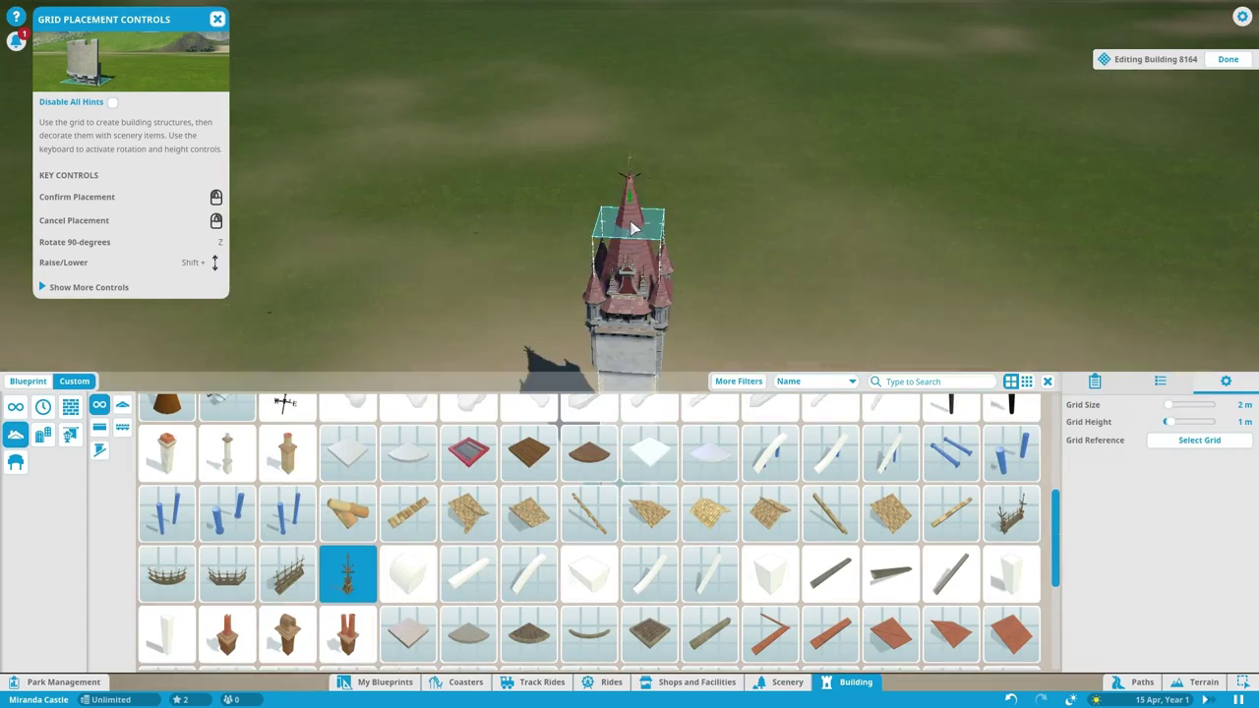
{"action": "left_click", "coordinate": [1156, 59]}
{"action": "scroll", "coordinate": [725, 332], "scroll_direction": "down", "scroll_amount": 5}
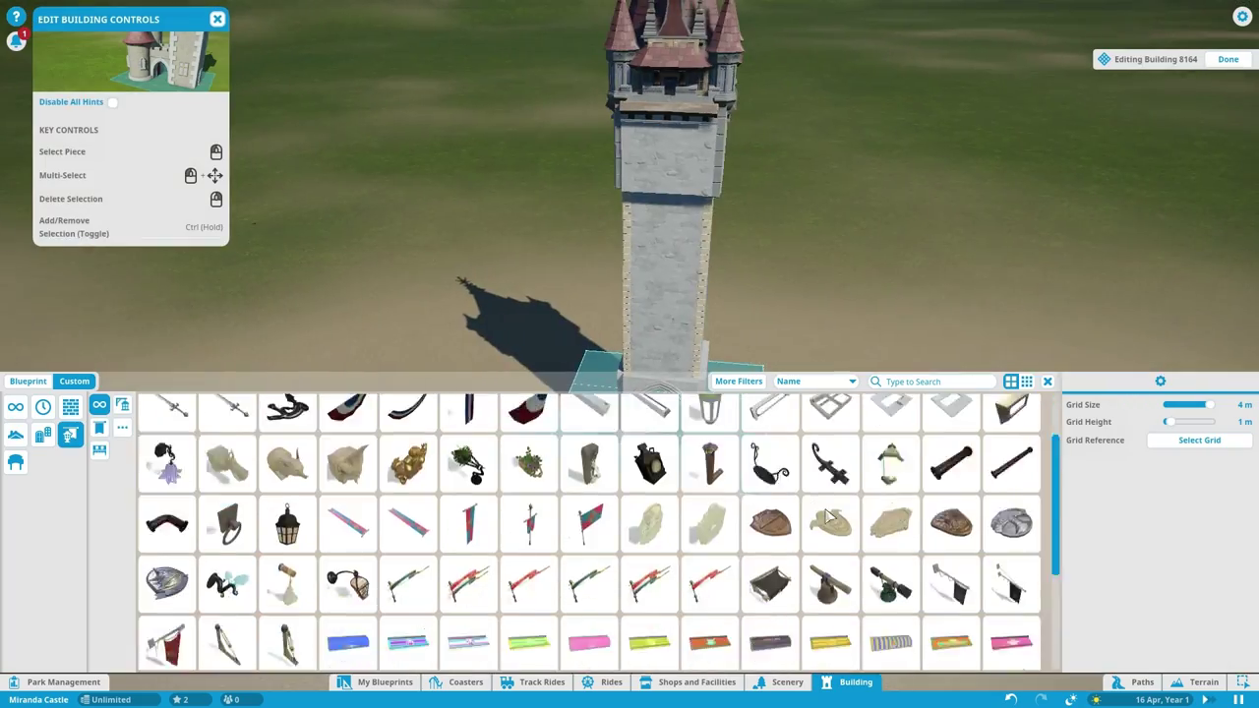
{"action": "left_click", "coordinate": [122, 427]}
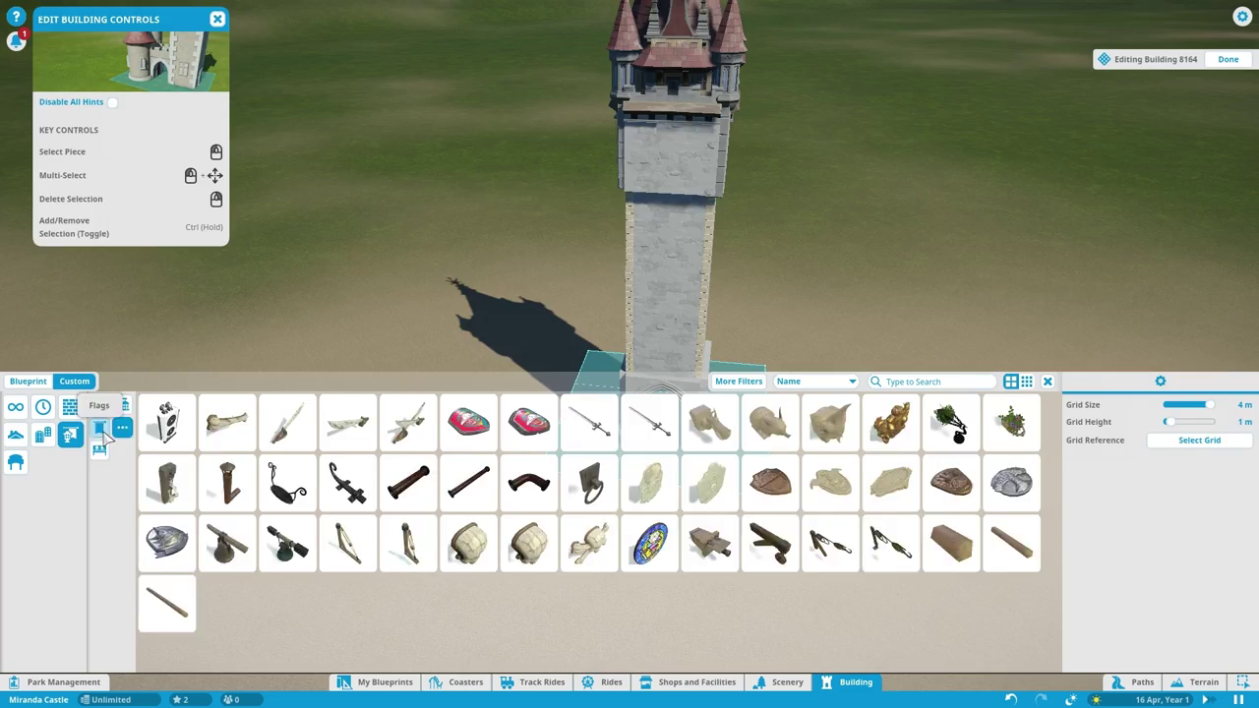
{"action": "left_click", "coordinate": [166, 543]}
Mount a grey Triangle 4 - Large shape on the front wall of the tower's upper block
{"action": "left_click", "coordinate": [787, 682]}
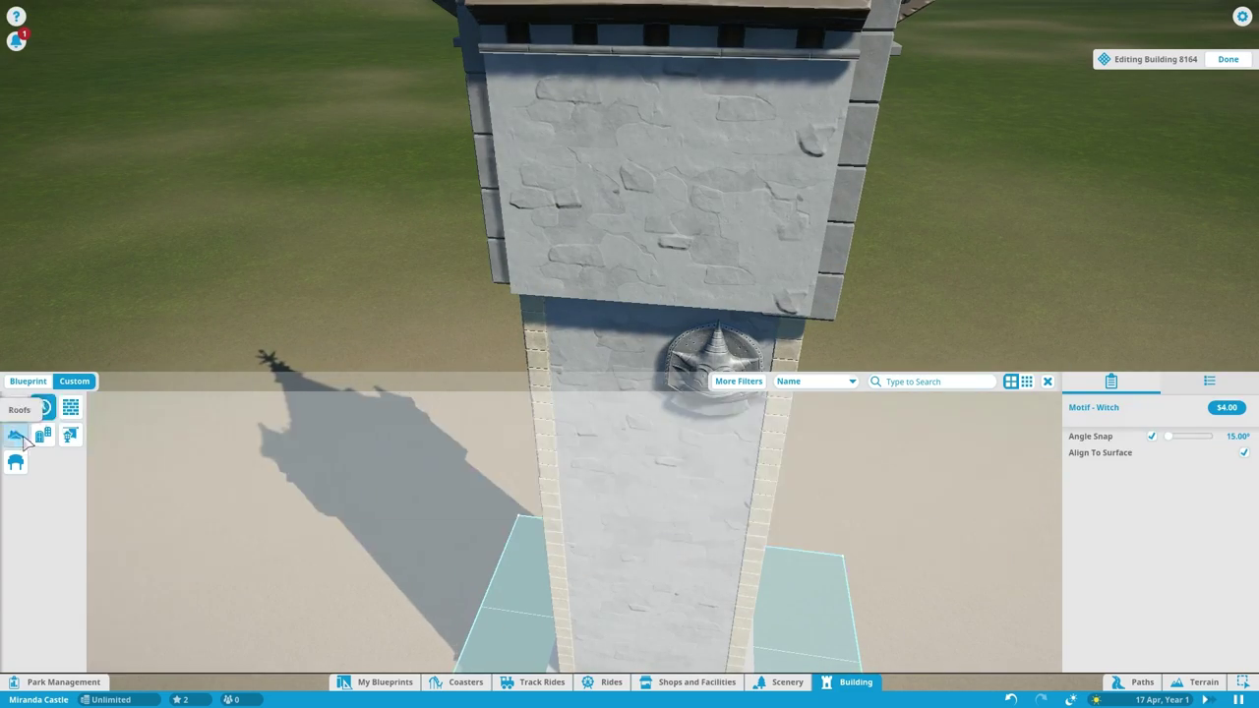
{"action": "left_click", "coordinate": [14, 604]}
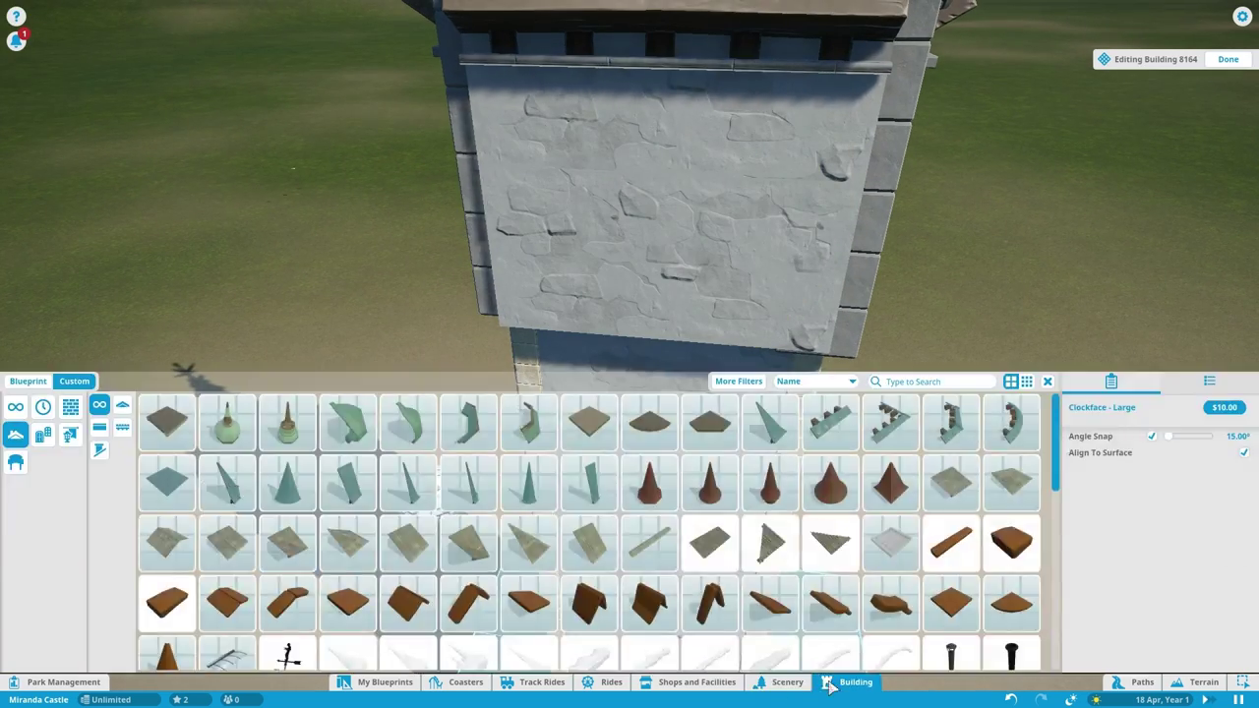
{"action": "left_click", "coordinate": [122, 547]}
{"action": "scroll", "coordinate": [412, 629], "scroll_direction": "down", "scroll_amount": 2}
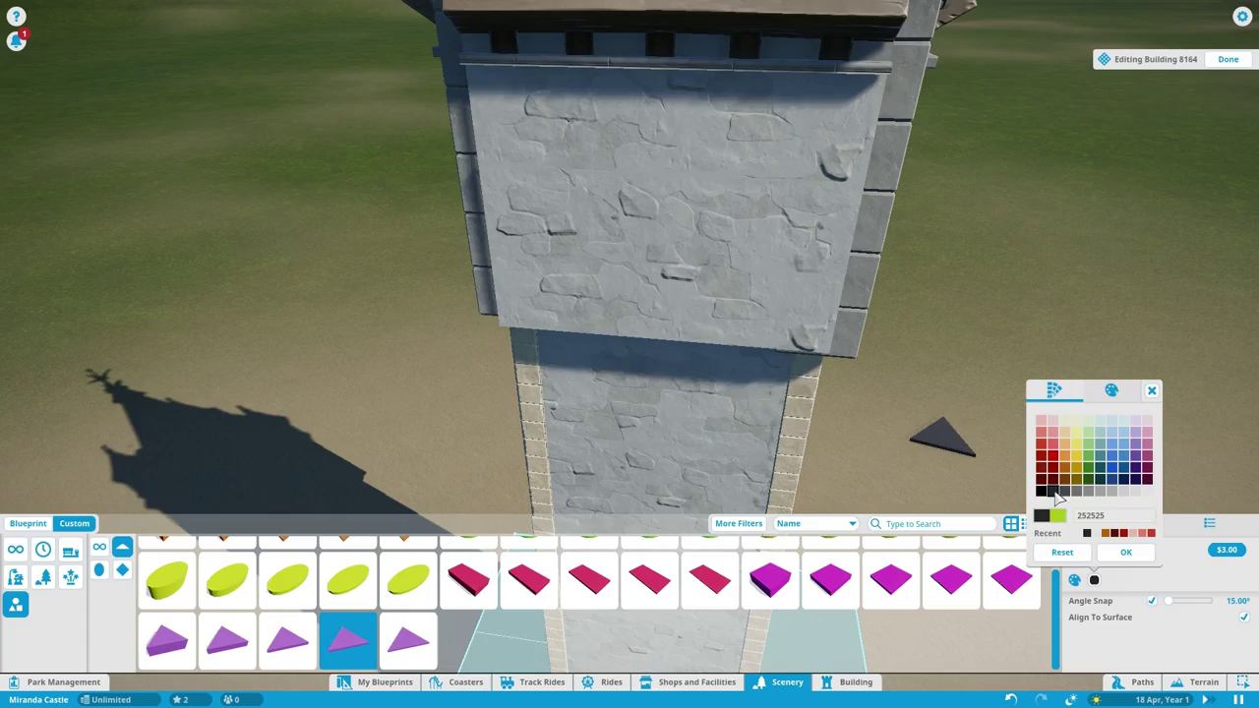
{"action": "left_click", "coordinate": [715, 297]}
Run Castle Decorative Course trim along the joint beneath the tower's overhanging upper block
{"action": "left_click", "coordinate": [856, 681]}
{"action": "left_click", "coordinate": [70, 406]}
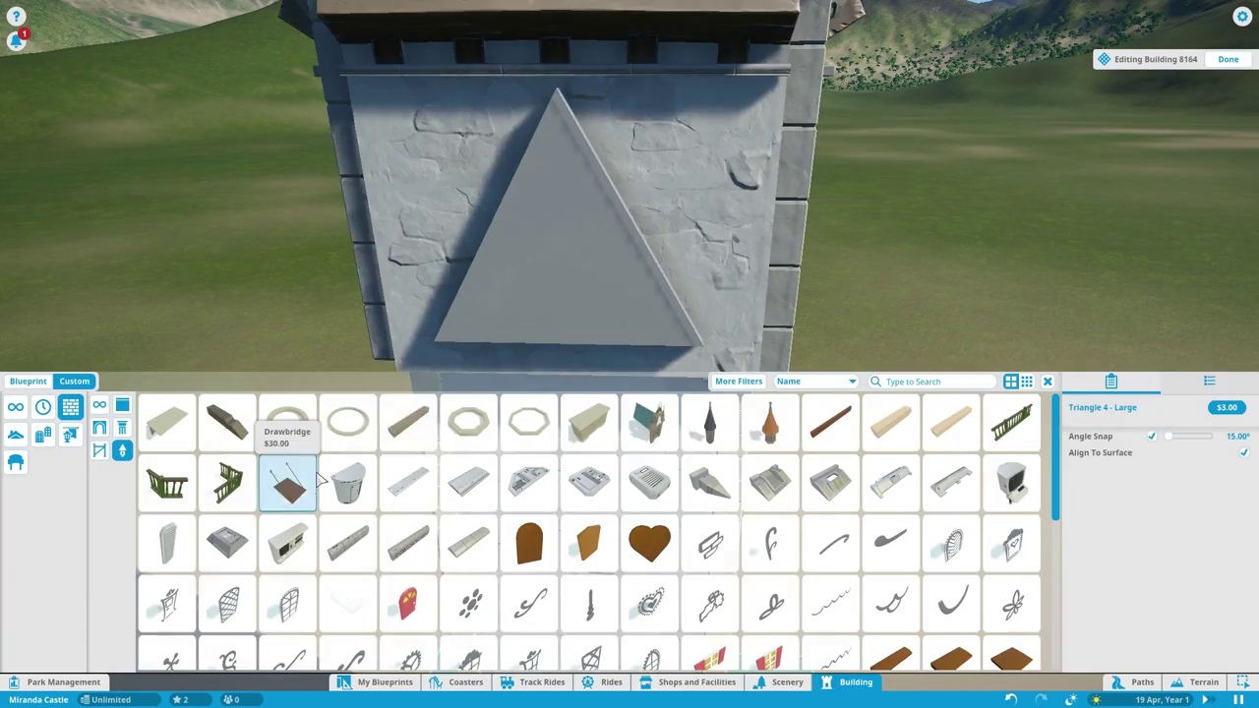
{"action": "left_click", "coordinate": [409, 423]}
{"action": "scroll", "coordinate": [641, 169], "scroll_direction": "down", "scroll_amount": 5}
{"action": "scroll", "coordinate": [596, 70], "scroll_direction": "up", "scroll_amount": 5}
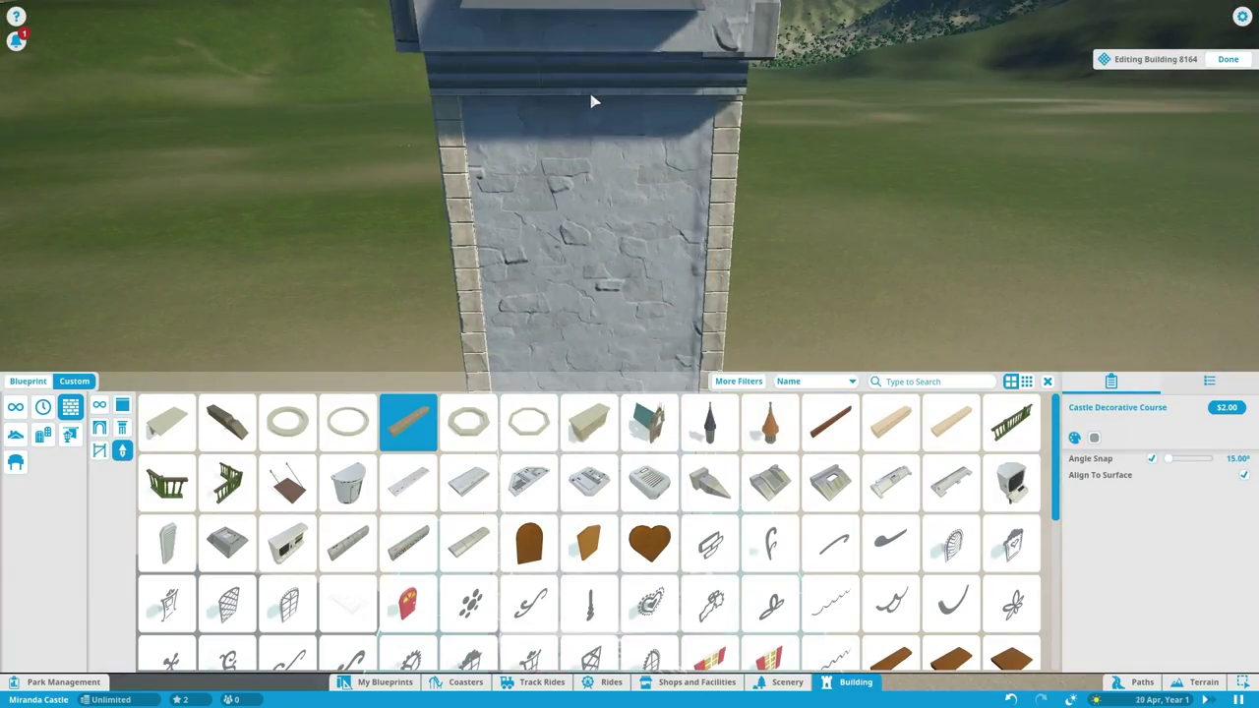
{"action": "scroll", "coordinate": [745, 110], "scroll_direction": "up", "scroll_amount": 2}
{"action": "scroll", "coordinate": [745, 110], "scroll_direction": "down", "scroll_amount": 3}
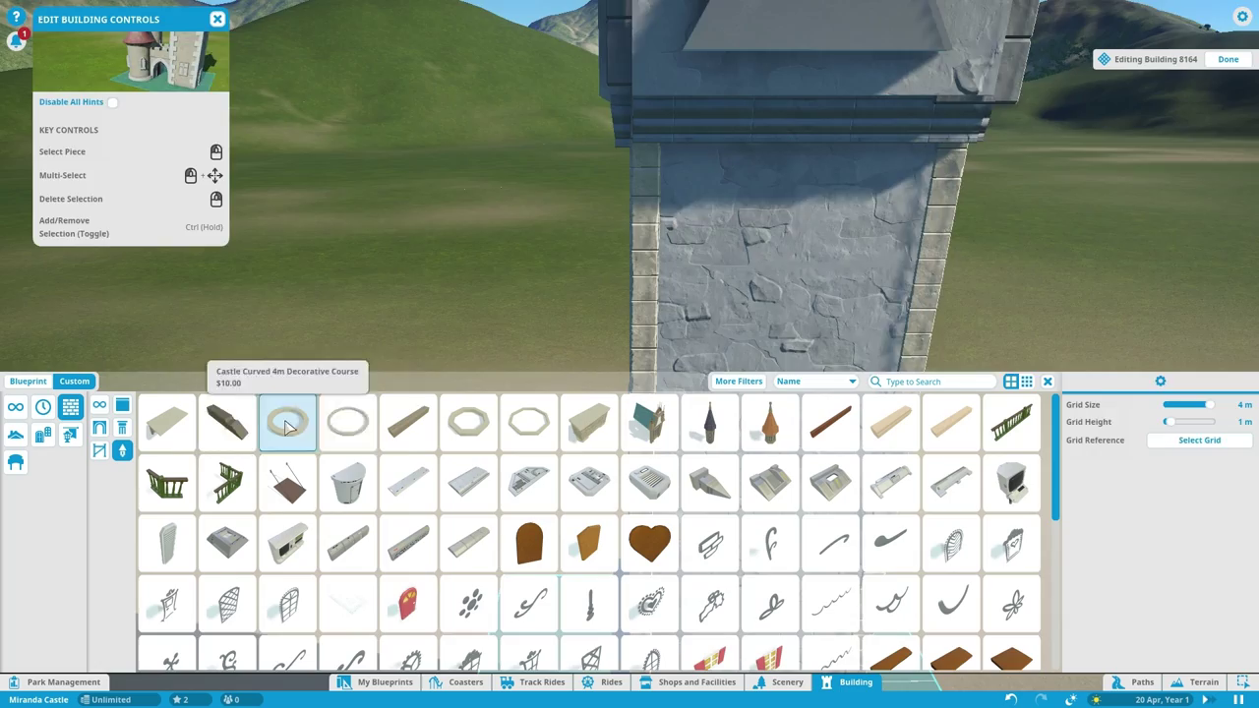
Place rotated Castle Buttresses at the corners beside the ground arch and a Castle Decorative Course band above the arch
{"action": "left_click", "coordinate": [227, 423]}
{"action": "scroll", "coordinate": [688, 251], "scroll_direction": "up", "scroll_amount": 3}
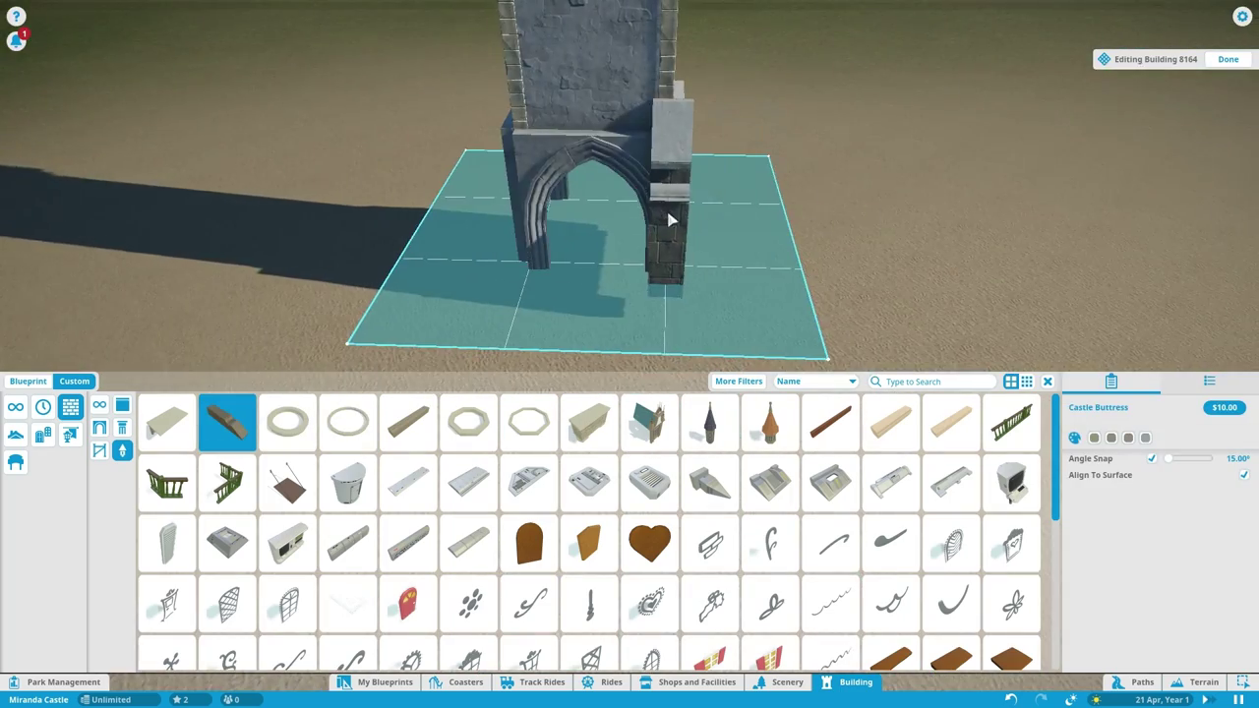
{"action": "key", "text": "x"}
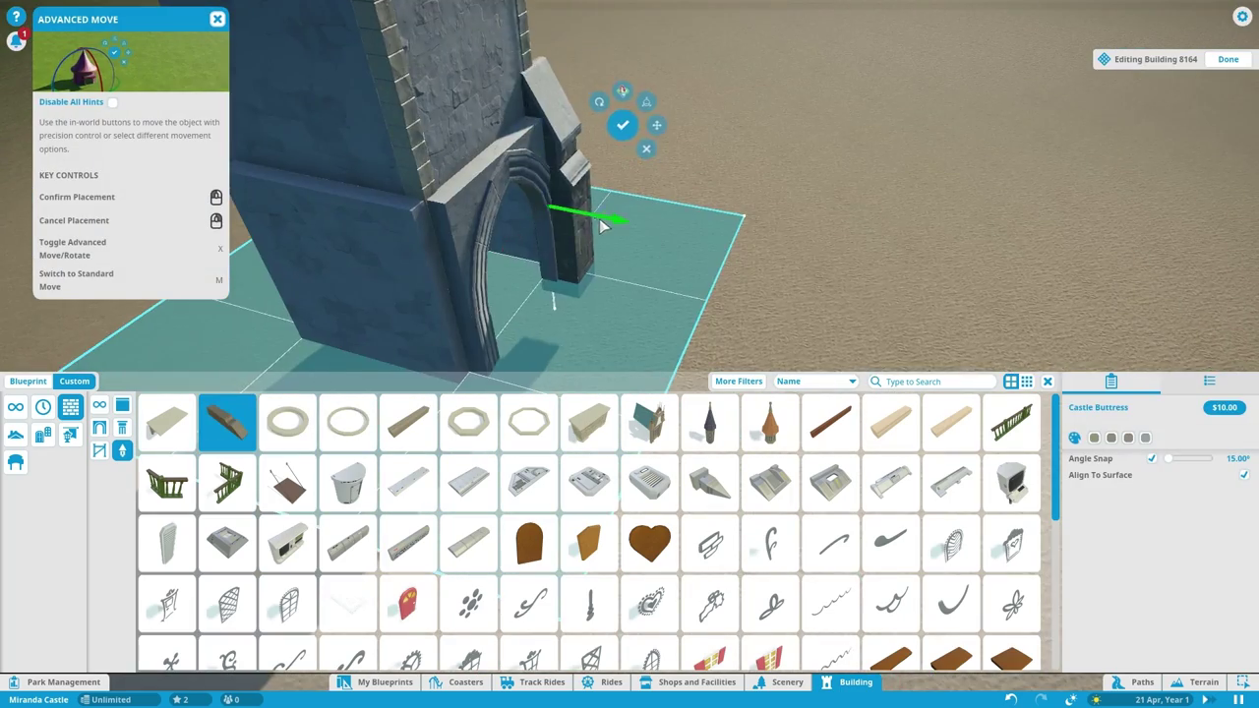
{"action": "key", "text": "e"}
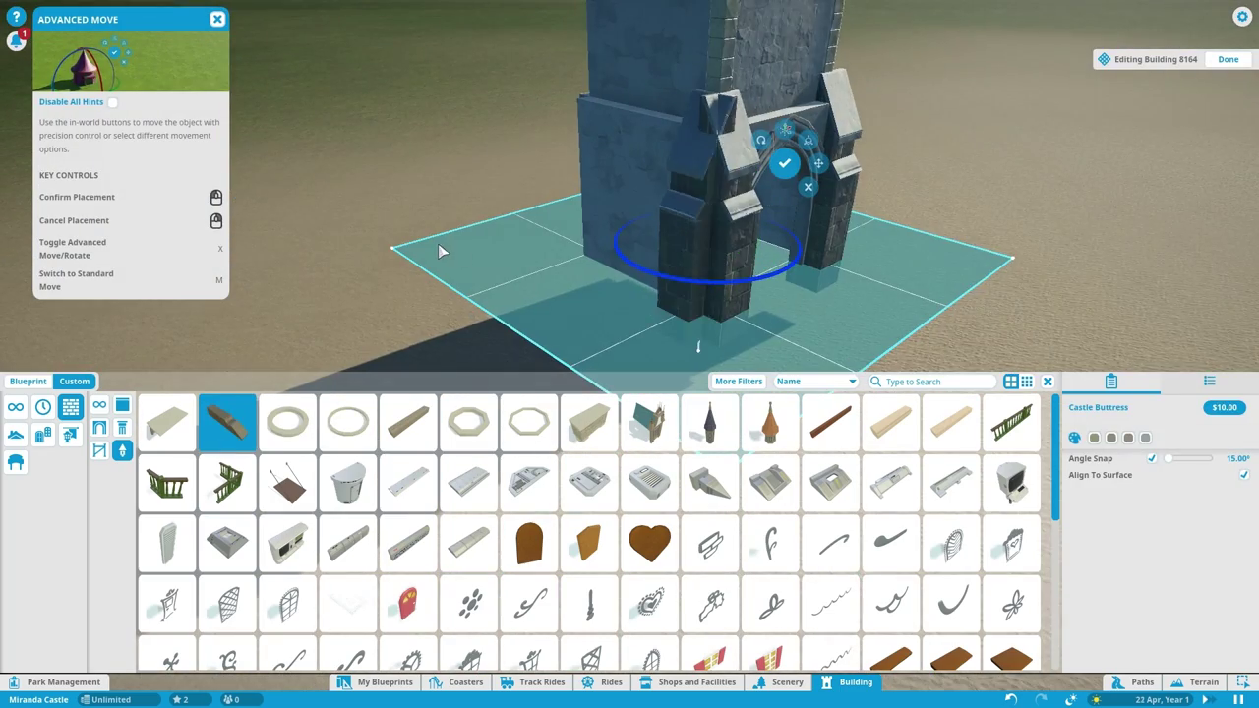
{"action": "left_click", "coordinate": [442, 252]}
{"action": "left_click", "coordinate": [408, 421]}
Place a narrow slit window high on the shaft and a Castle Window - Leaded Double Arc above the ground arch
{"action": "left_click", "coordinate": [42, 434]}
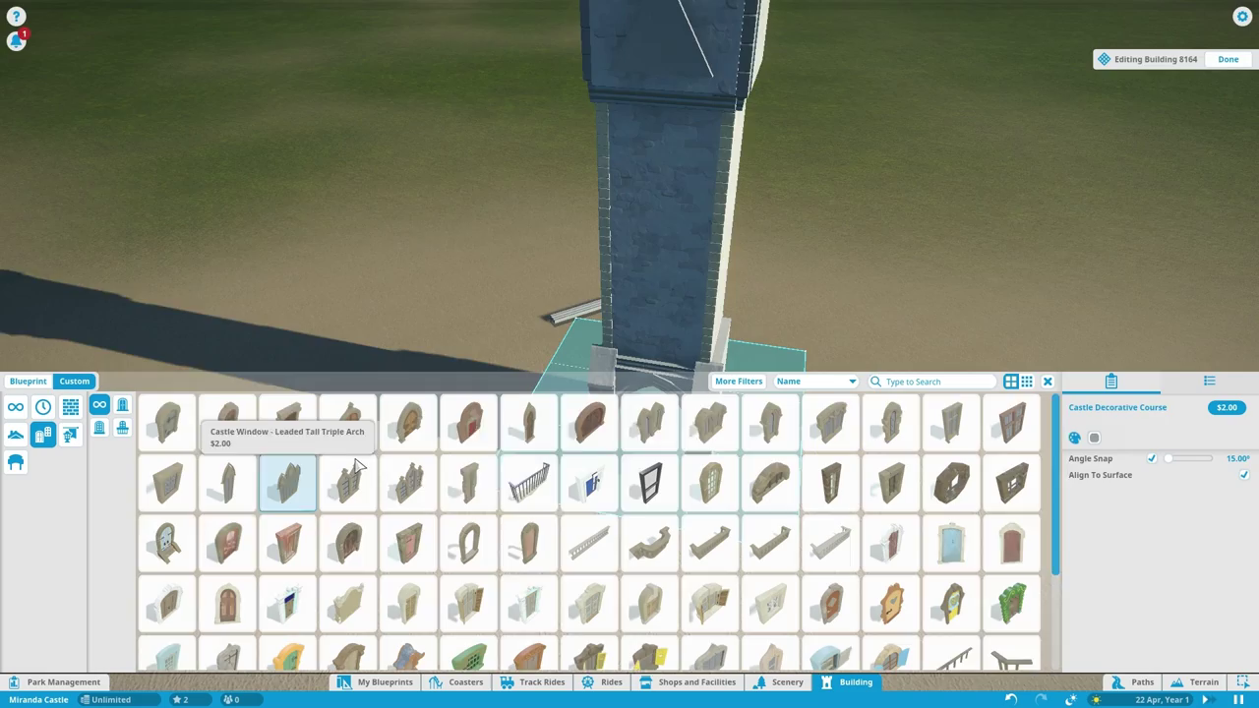
{"action": "left_click", "coordinate": [469, 482]}
{"action": "left_click", "coordinate": [228, 482]}
{"action": "left_click", "coordinate": [891, 421]}
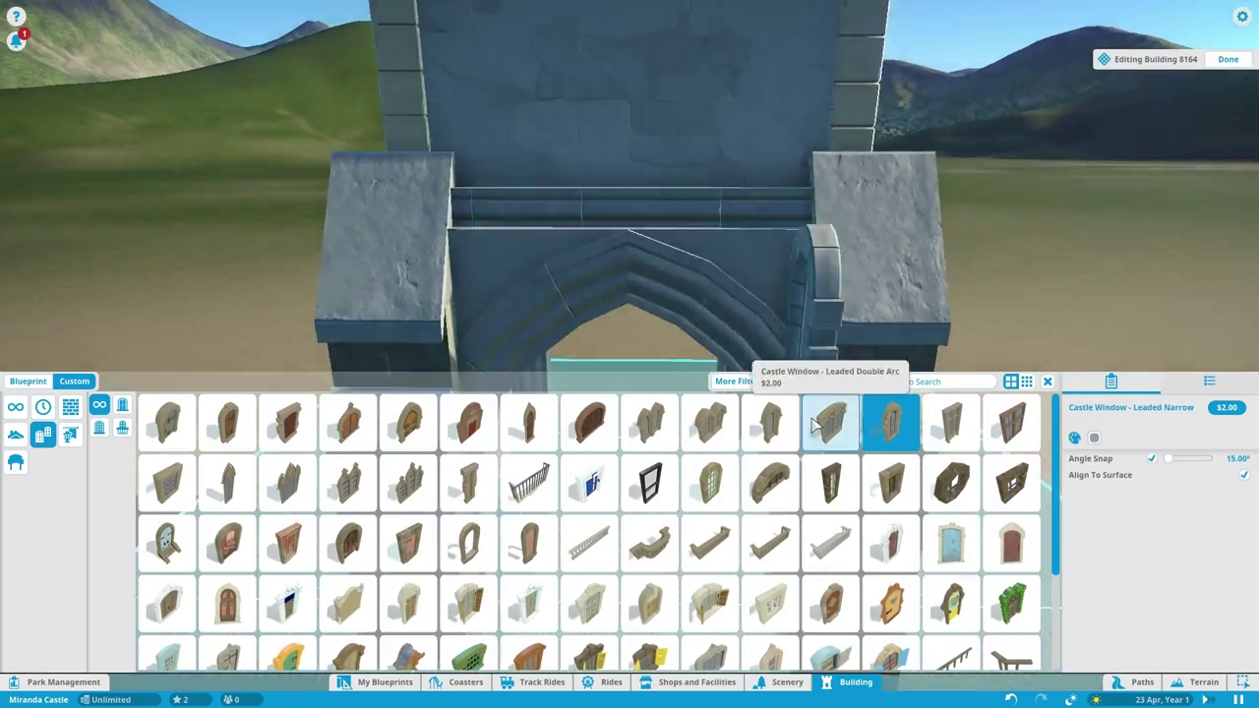
{"action": "left_click", "coordinate": [952, 421]}
{"action": "left_click", "coordinate": [771, 421]}
{"action": "left_click", "coordinate": [831, 422]}
{"action": "left_click", "coordinate": [633, 320]}
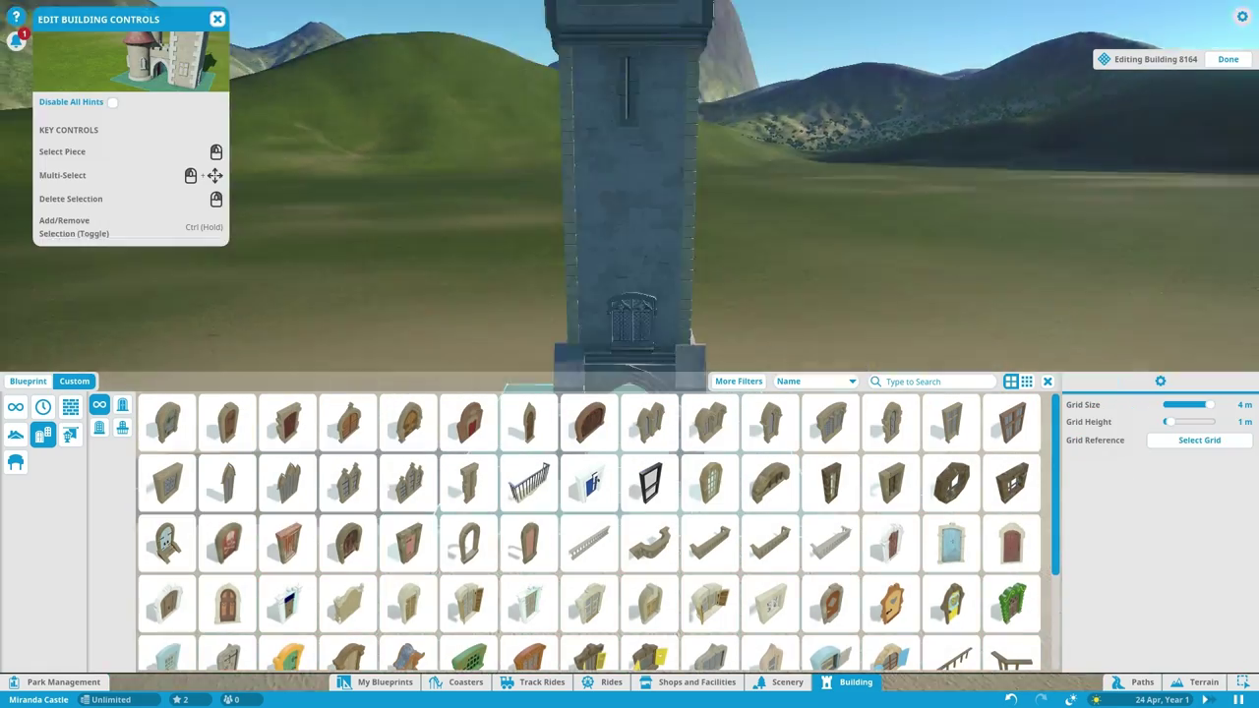
Adjust the leaded double window's position on the wall above the arch with Advanced Move
{"action": "left_click", "coordinate": [669, 295]}
{"action": "scroll", "coordinate": [564, 201], "scroll_direction": "up", "scroll_amount": 3}
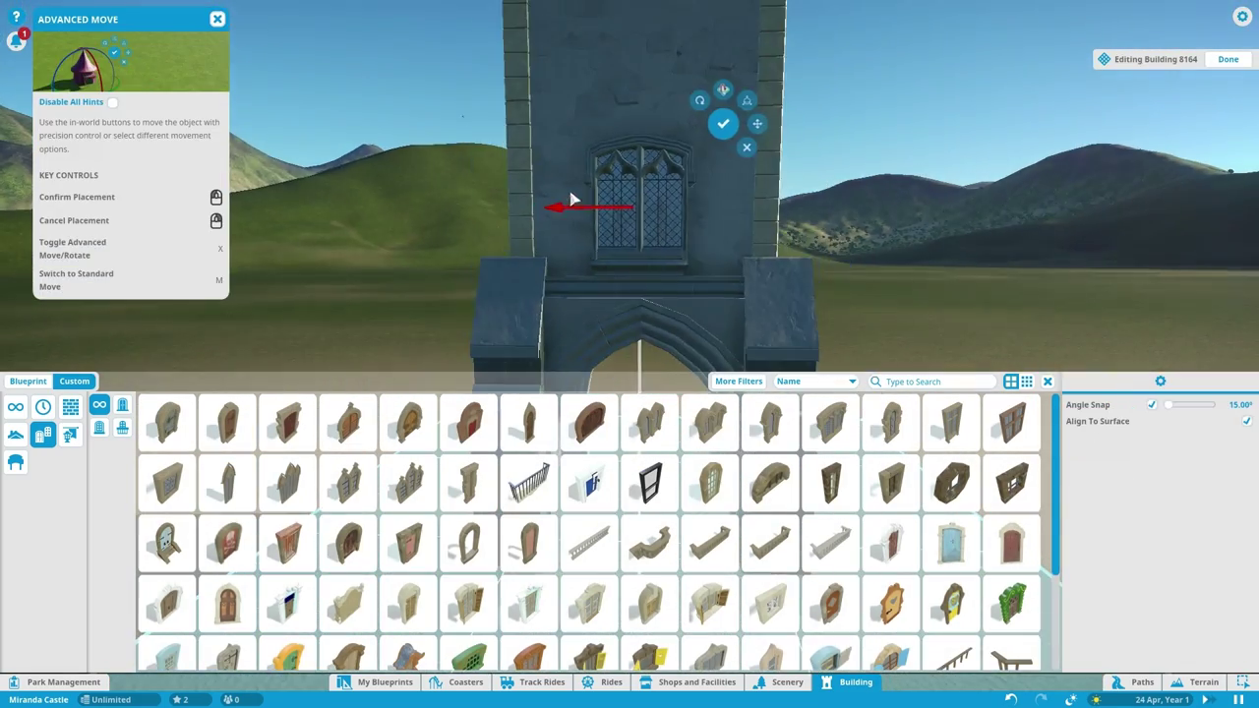
{"action": "scroll", "coordinate": [574, 200], "scroll_direction": "down", "scroll_amount": 3}
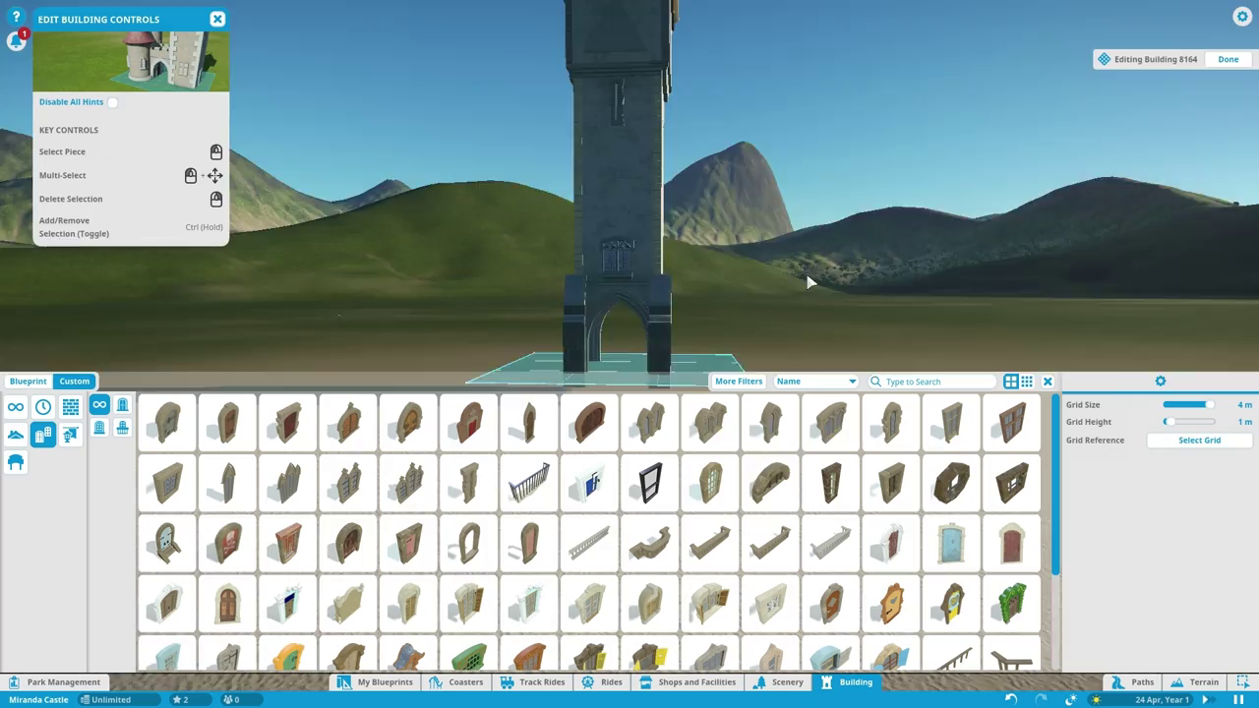
Set a round barred window into the triangle and run a Stone Railing as trim along the upper wall's top edge
{"action": "left_click", "coordinate": [952, 482]}
{"action": "left_click", "coordinate": [556, 56]}
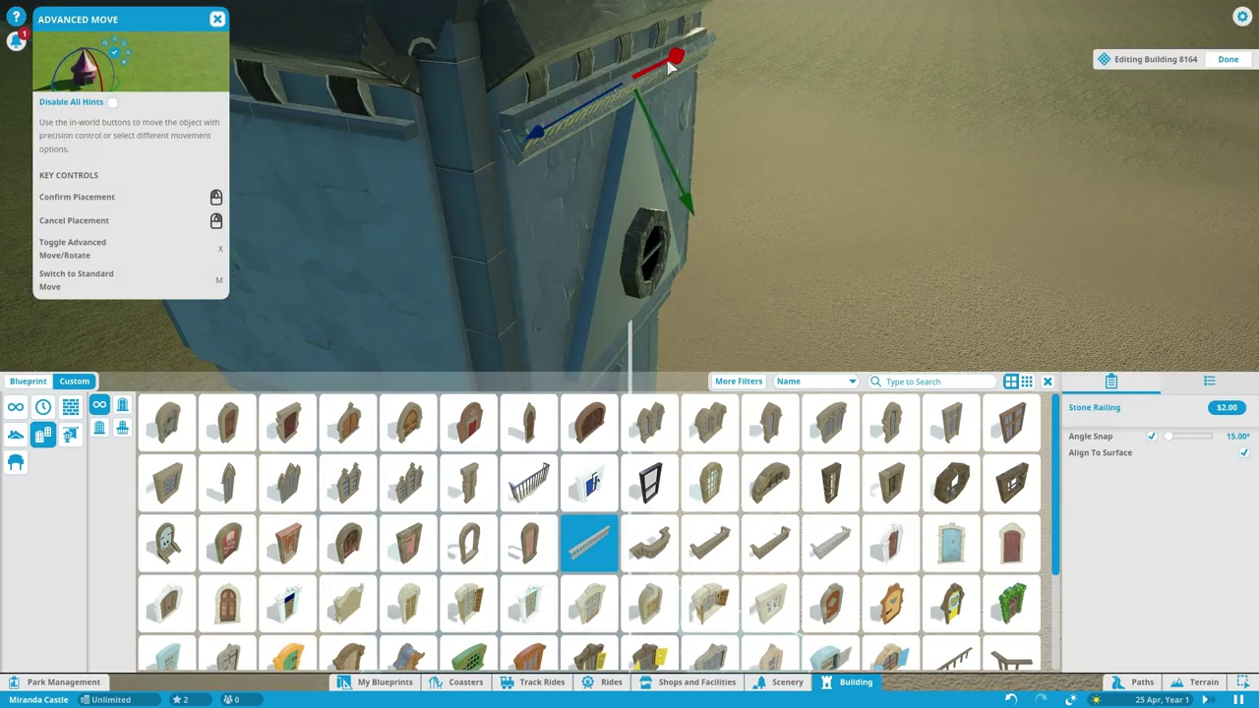
{"action": "left_click", "coordinate": [588, 115]}
{"action": "scroll", "coordinate": [442, 492], "scroll_direction": "down", "scroll_amount": 1}
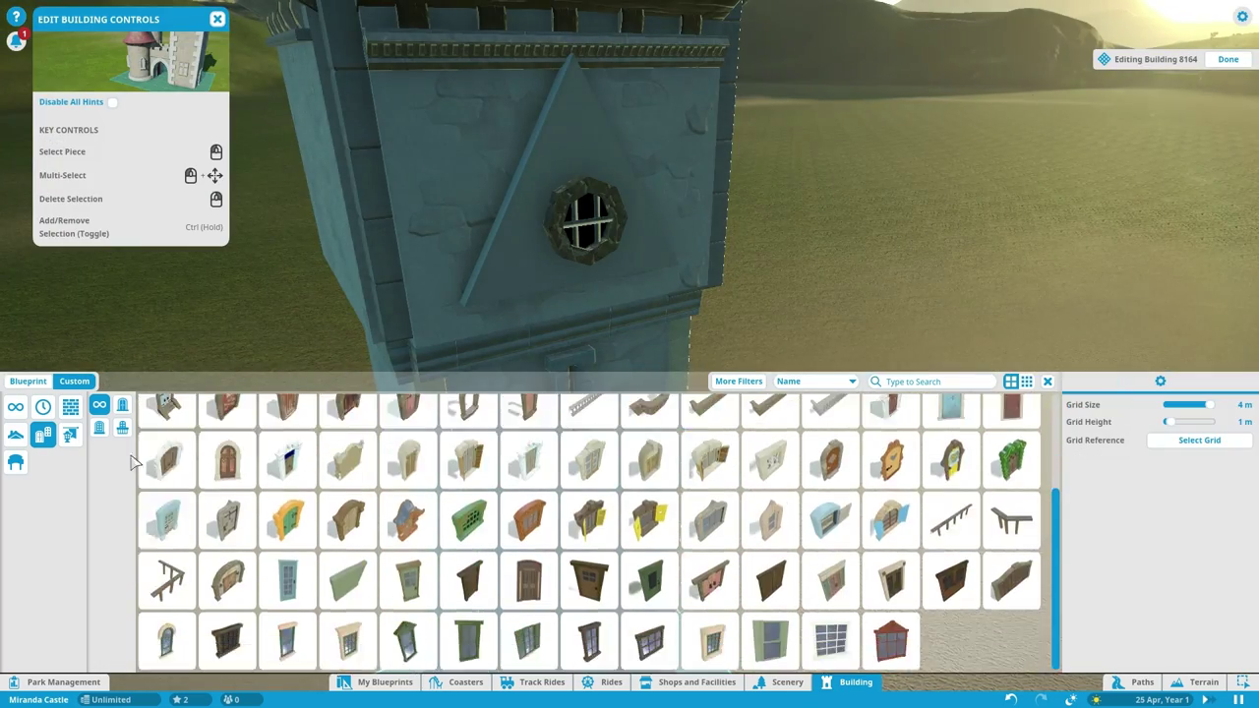
Add a Stone Awning decoration piece to the tower
{"action": "left_click", "coordinate": [99, 451]}
{"action": "left_click", "coordinate": [99, 404]}
{"action": "scroll", "coordinate": [348, 541], "scroll_direction": "down", "scroll_amount": 5}
{"action": "left_click", "coordinate": [348, 622]}
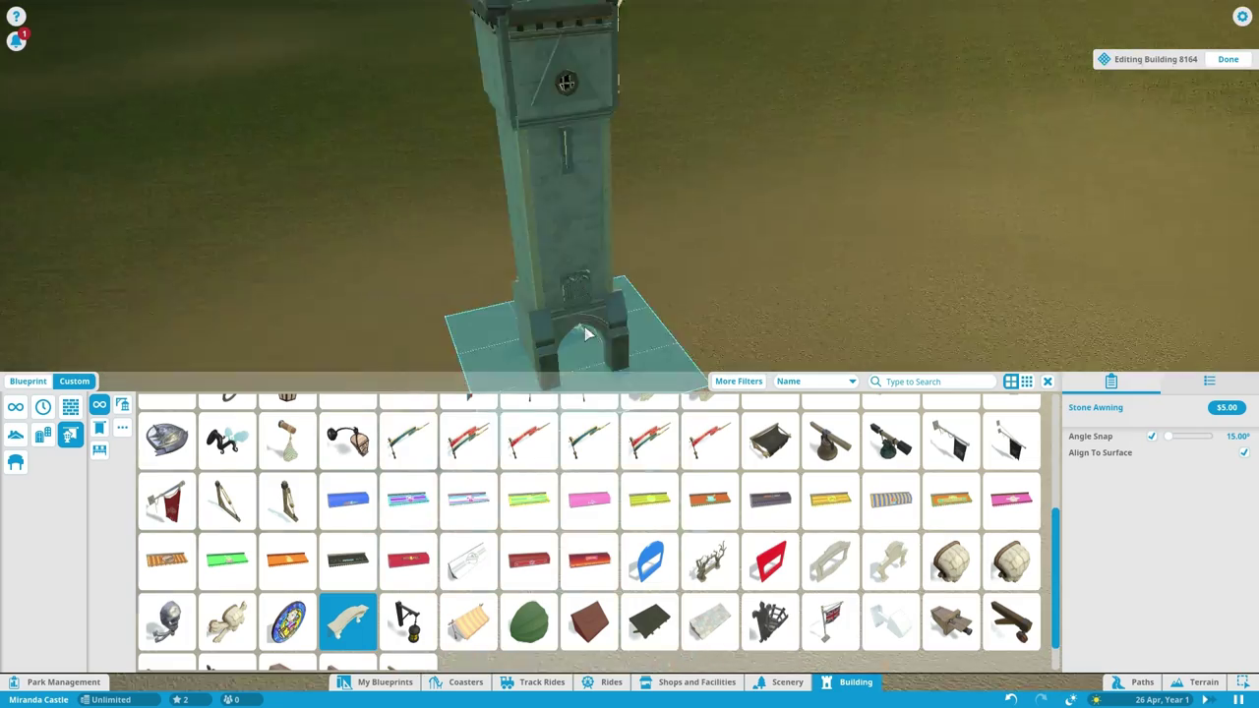
Frame the triangle around the round window with Castle Balcony Support pieces positioned by Advanced Move
{"action": "left_click", "coordinate": [70, 406]}
{"action": "left_click", "coordinate": [122, 451]}
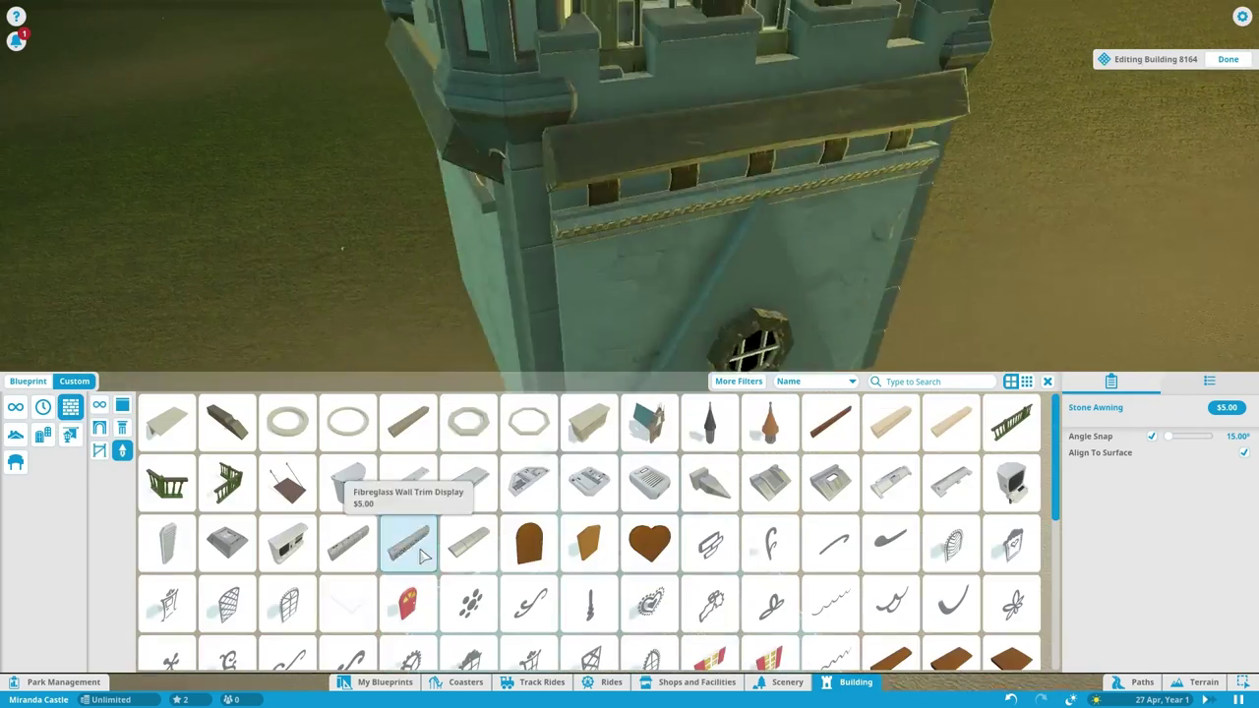
{"action": "left_click", "coordinate": [167, 423]}
{"action": "scroll", "coordinate": [542, 211], "scroll_direction": "down", "scroll_amount": 2}
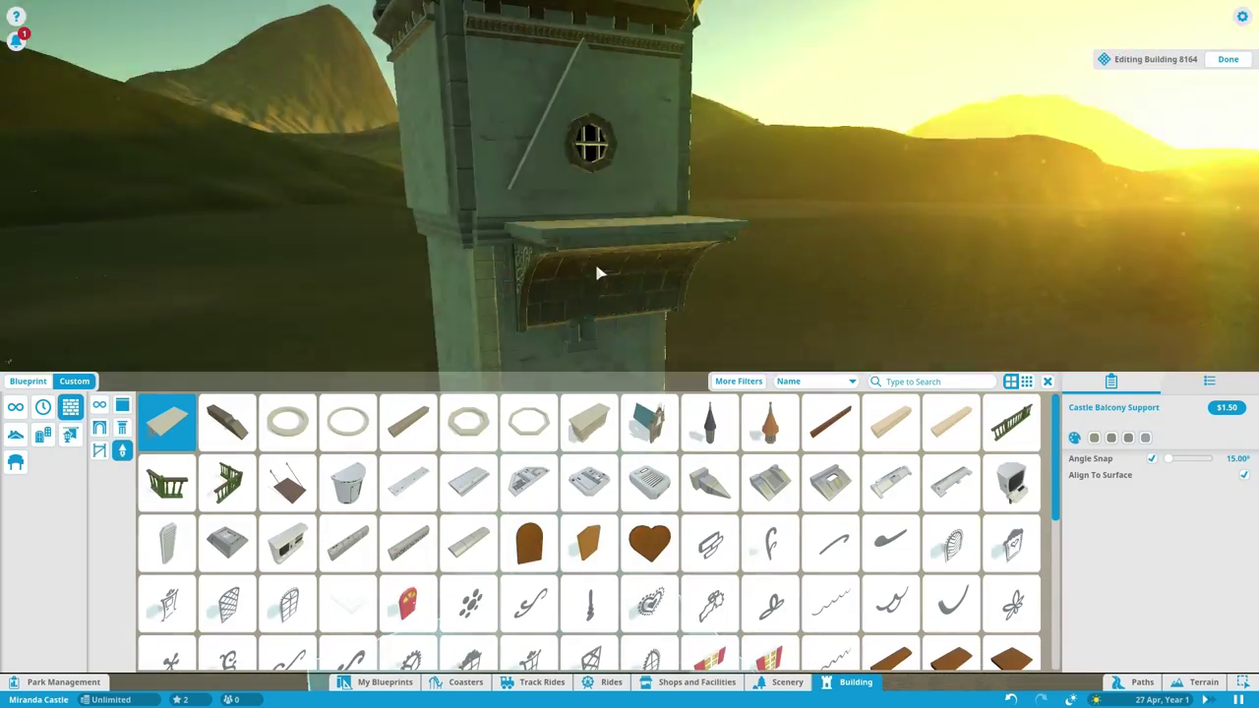
{"action": "left_click", "coordinate": [594, 260]}
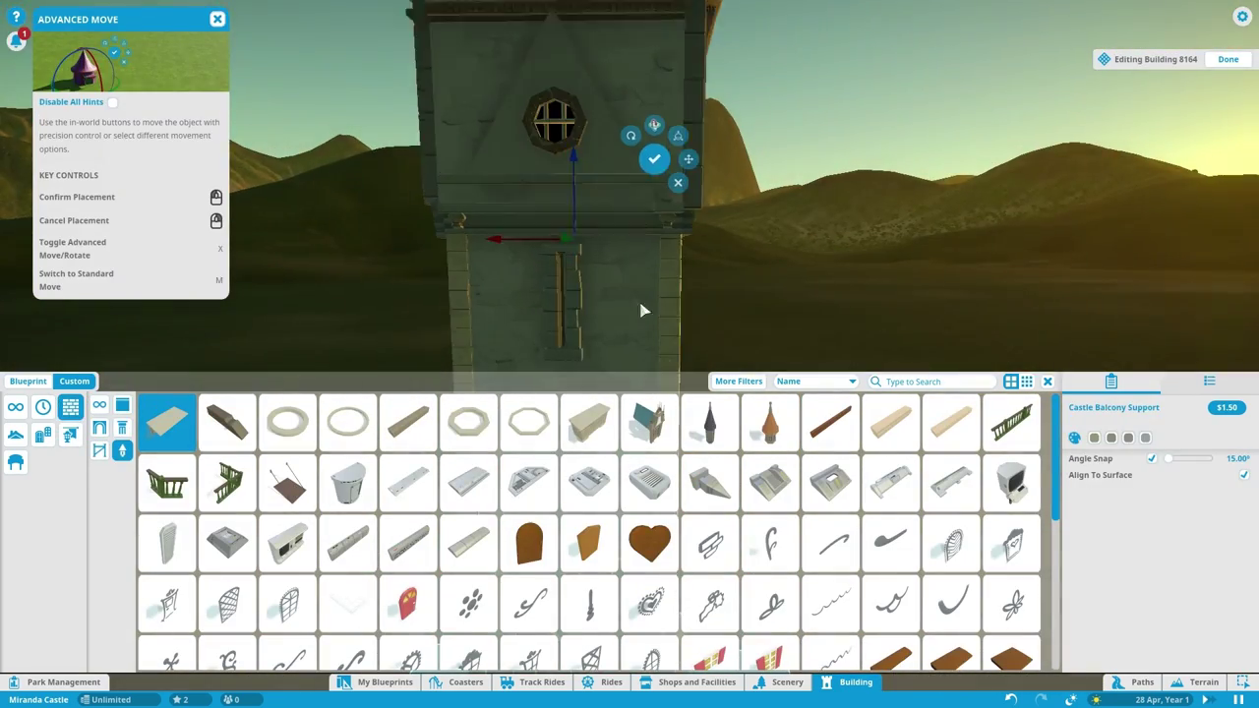
{"action": "scroll", "coordinate": [652, 256], "scroll_direction": "up", "scroll_amount": 1}
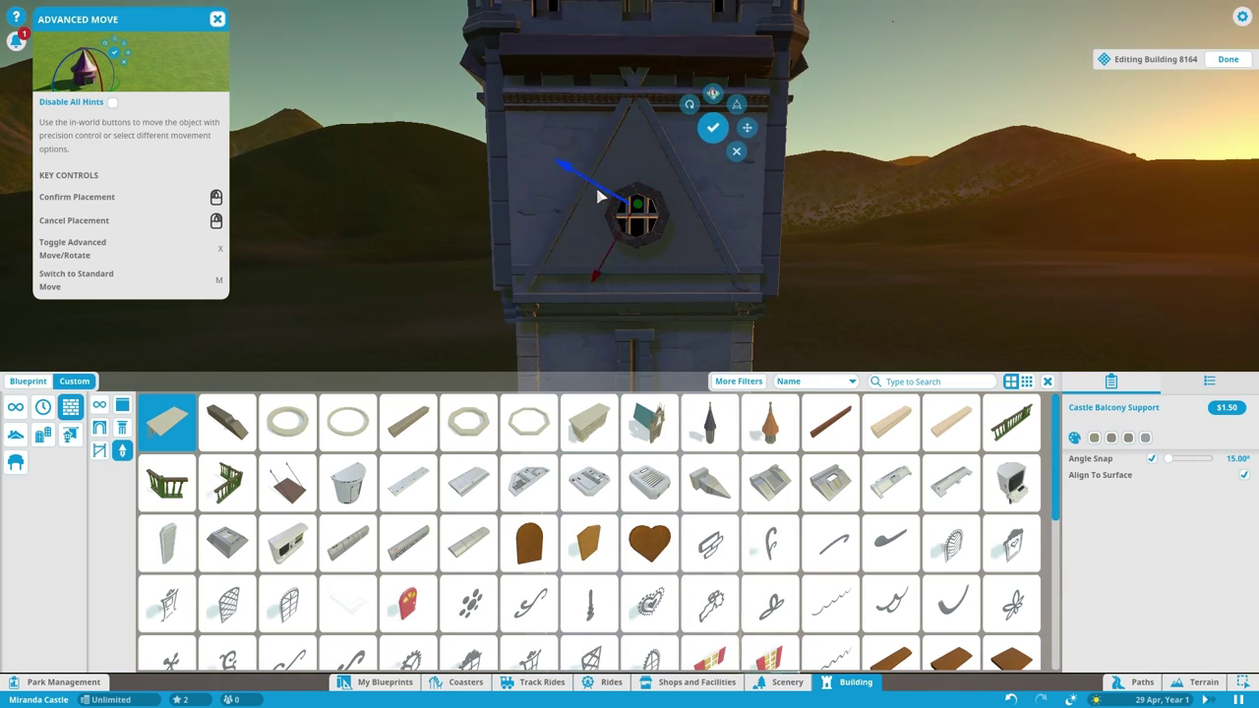
Position a Heavy Stone Quoin 2m piece at the upper wall near the triangle with Advanced Move
{"action": "scroll", "coordinate": [457, 497], "scroll_direction": "down", "scroll_amount": 3}
{"action": "left_click", "coordinate": [167, 532]}
{"action": "scroll", "coordinate": [536, 175], "scroll_direction": "up", "scroll_amount": 2}
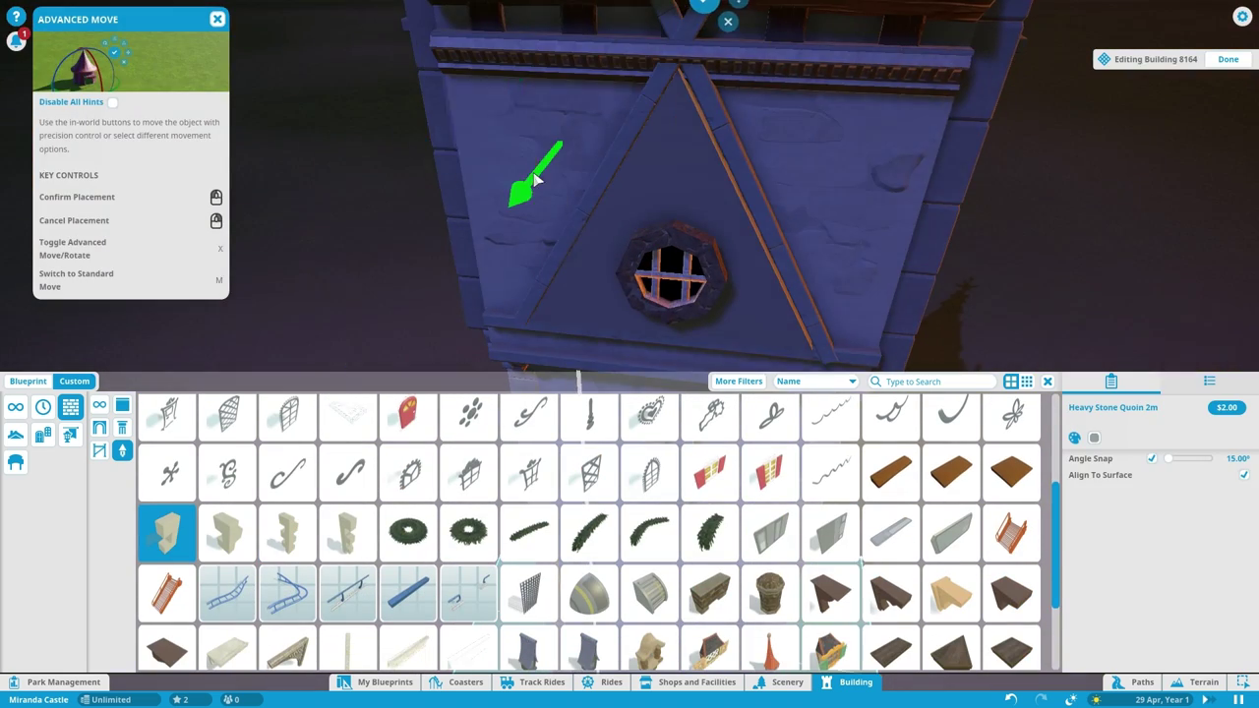
{"action": "right_click", "coordinate": [733, 149]}
Place bench-shaped castle wall pieces around the base of the tower's entrance arch
{"action": "scroll", "coordinate": [737, 206], "scroll_direction": "up", "scroll_amount": 3}
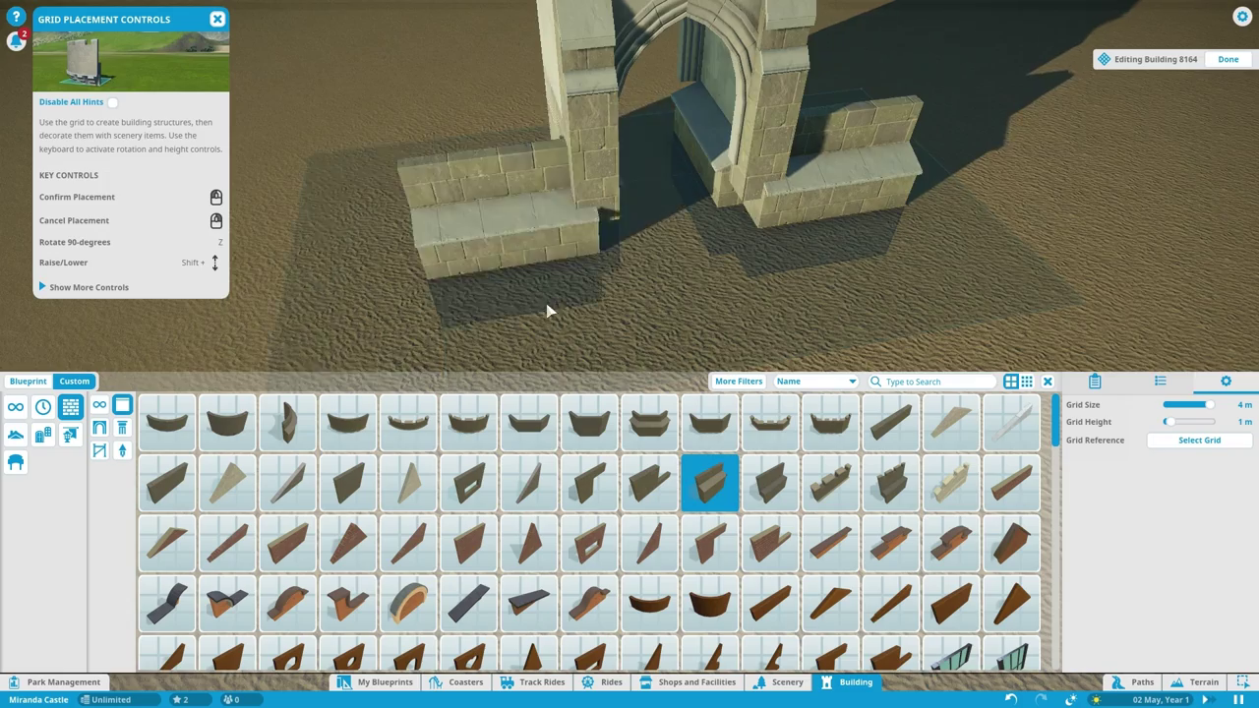
{"action": "left_click", "coordinate": [602, 258]}
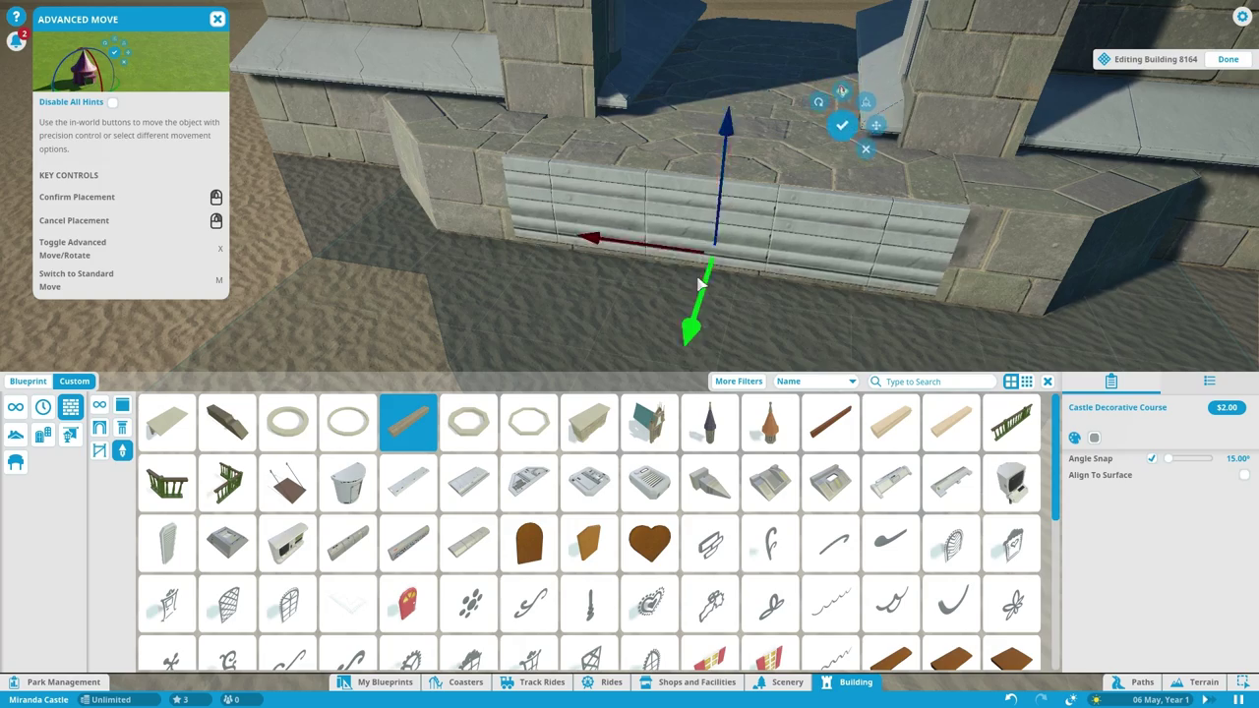
Position the Castle Decorative Course piece along the front of the entrance base with Advanced Move, and open the path tools
{"action": "left_click_drag", "start_coordinate": [699, 283], "coordinate": [744, 261]}
{"action": "left_click", "coordinate": [1142, 683]}
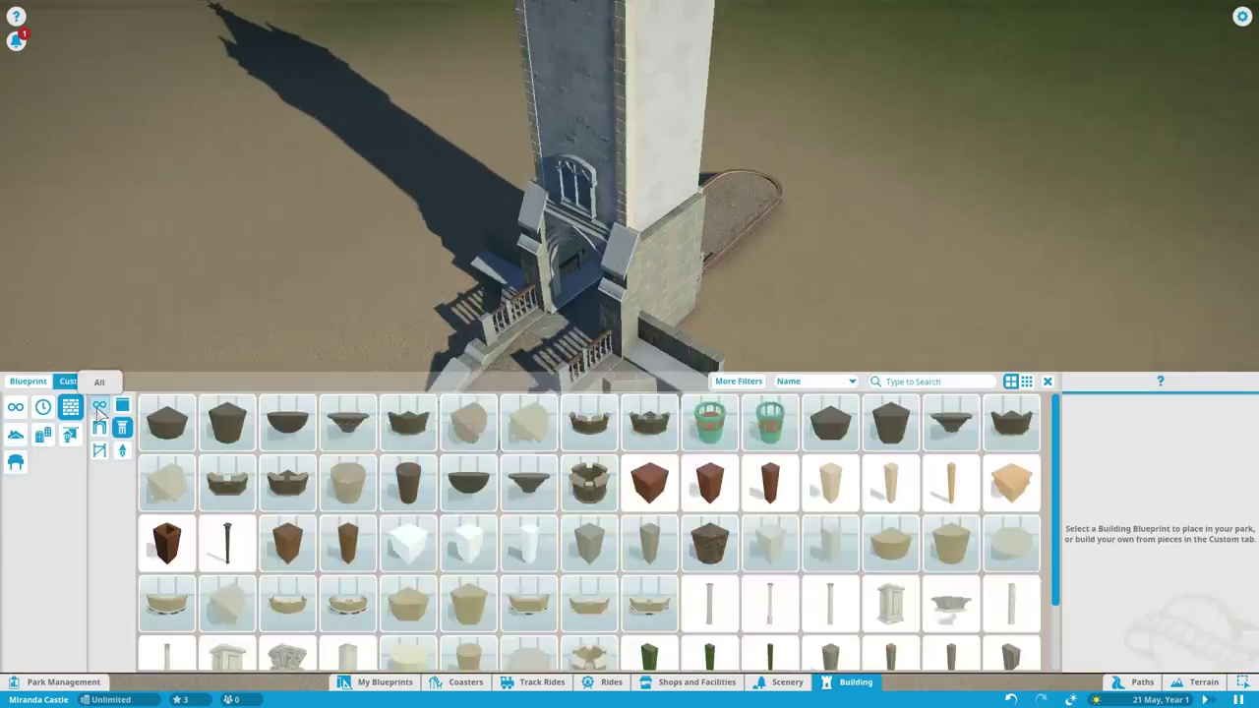
Build the walls of a new wing beside the tower from recoloured Castle Wall 4m pieces
{"action": "left_click", "coordinate": [348, 433]}
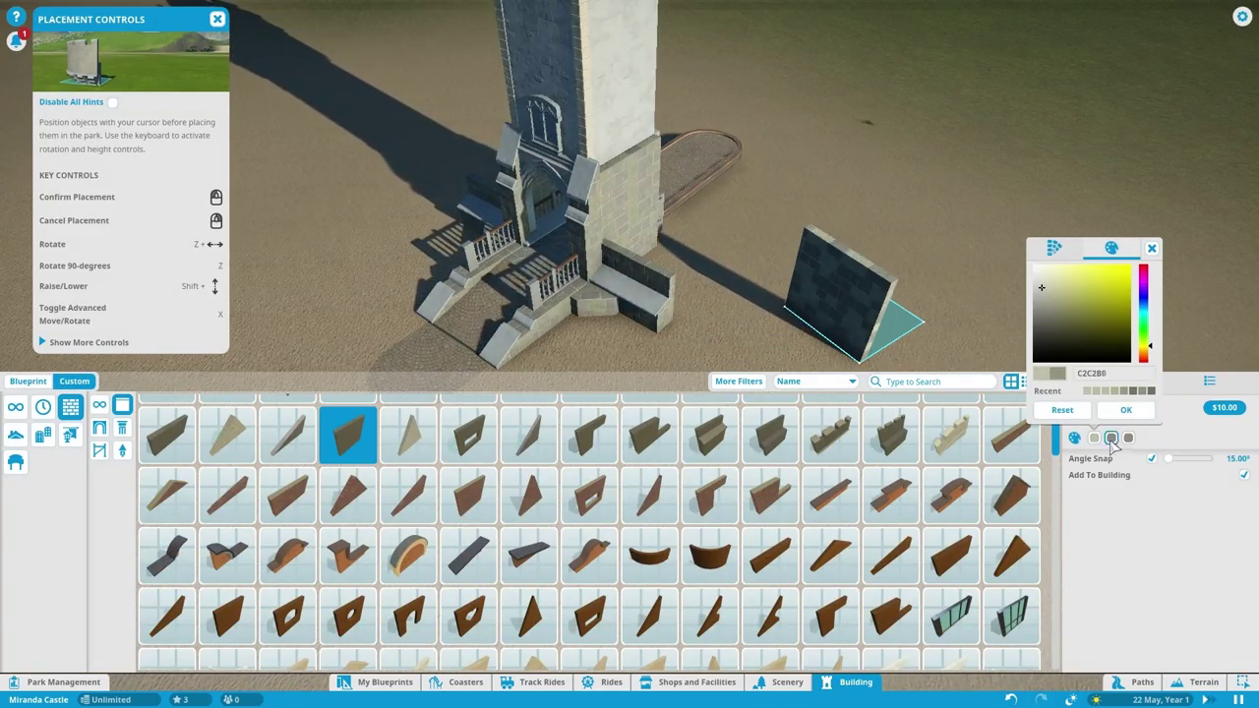
{"action": "left_click", "coordinate": [1159, 409]}
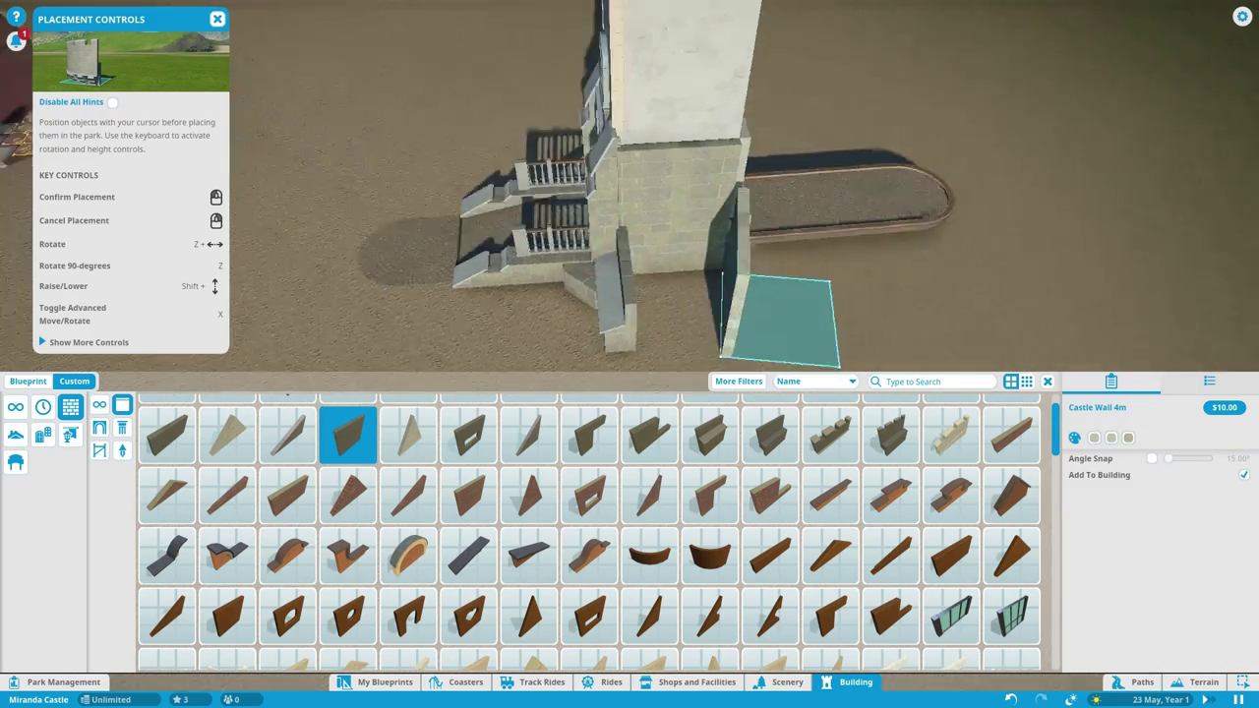
{"action": "left_click", "coordinate": [715, 261]}
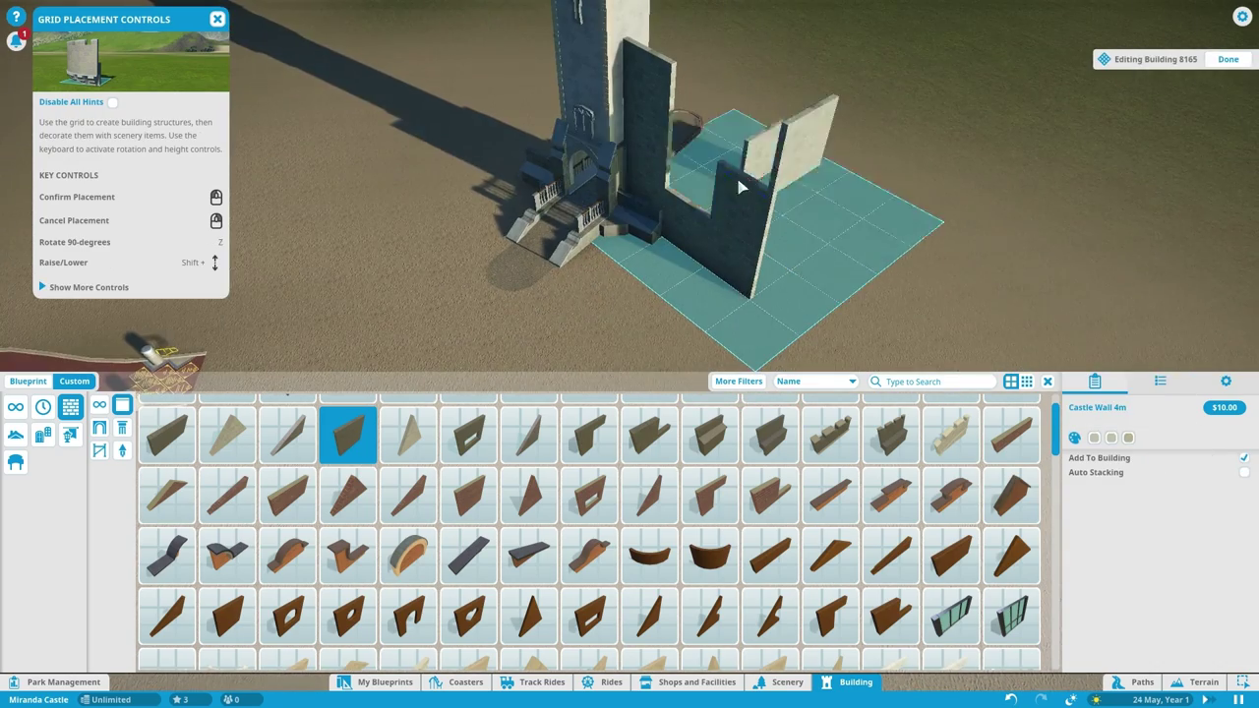
{"action": "left_click", "coordinate": [698, 163]}
Place three Castle Window - Leaded Recessed Panes in a row on the upper part of the wing's front wall
{"action": "left_click", "coordinate": [42, 434]}
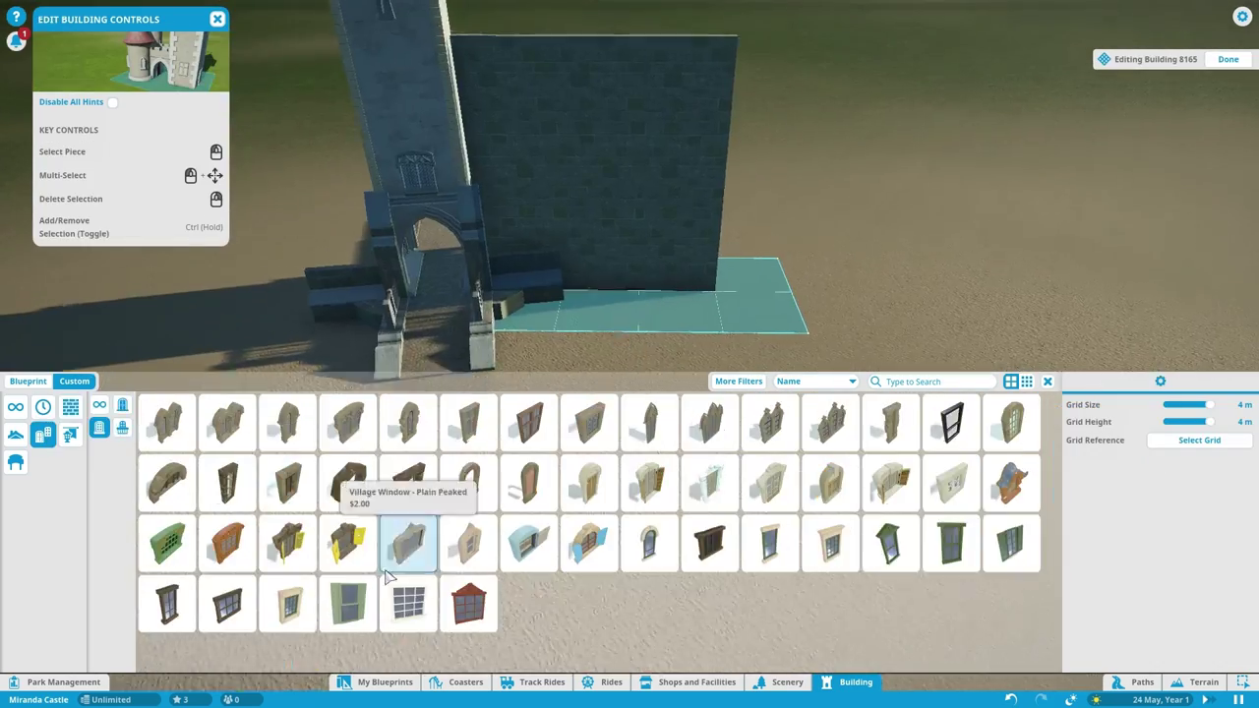
{"action": "left_click", "coordinate": [468, 423]}
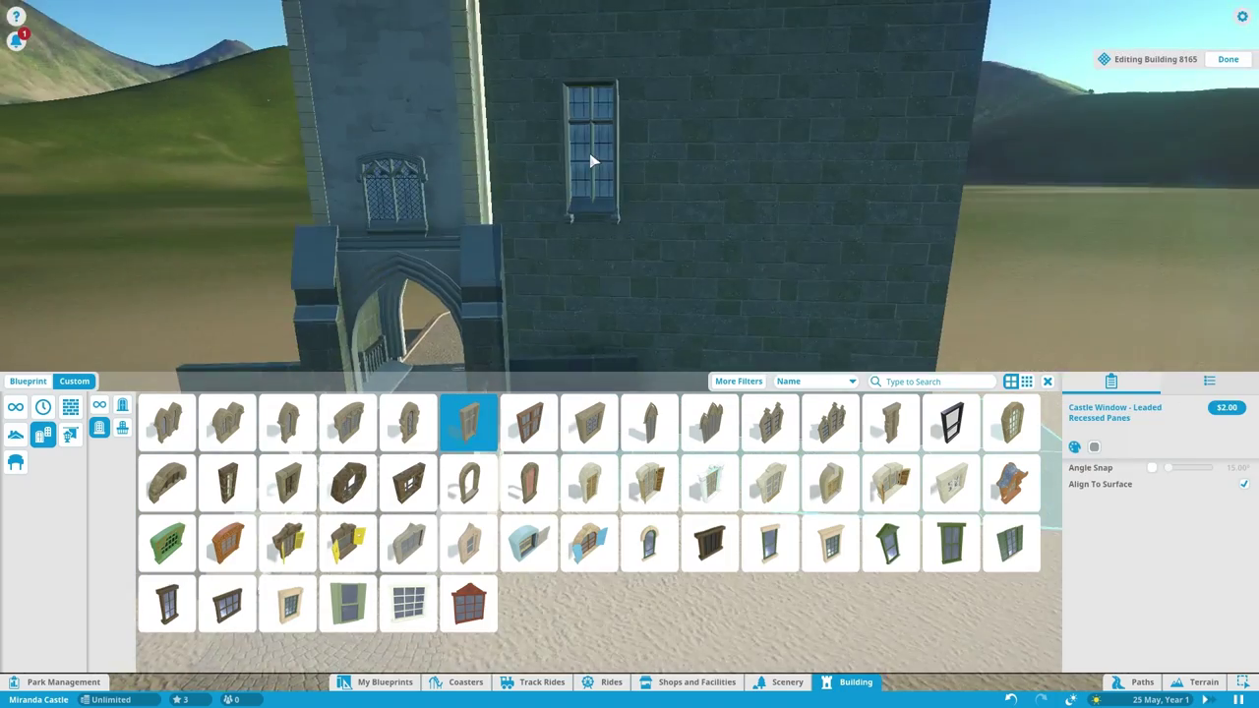
{"action": "left_click", "coordinate": [590, 157]}
{"action": "key", "text": "x"}
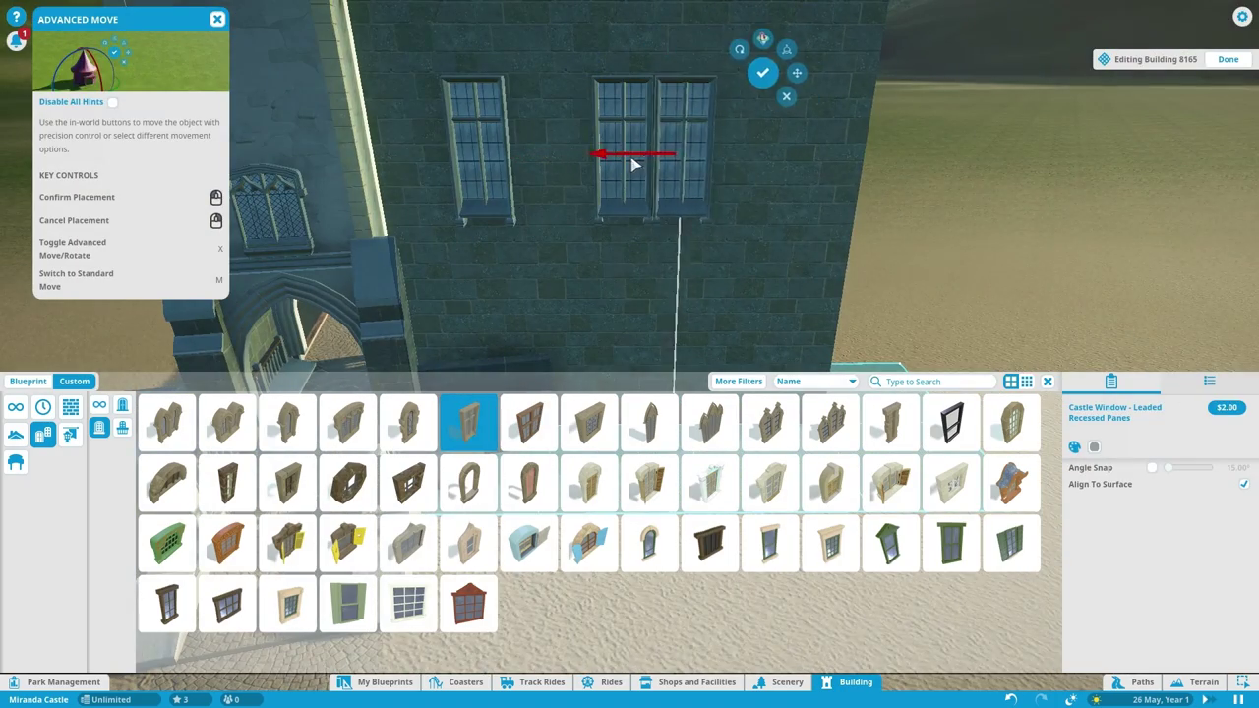
{"action": "scroll", "coordinate": [613, 158], "scroll_direction": "down", "scroll_amount": 3}
{"action": "left_click", "coordinate": [613, 158]}
Add a lower row of short leaded castle windows beneath the three tall windows on the wing
{"action": "left_click", "coordinate": [287, 423]}
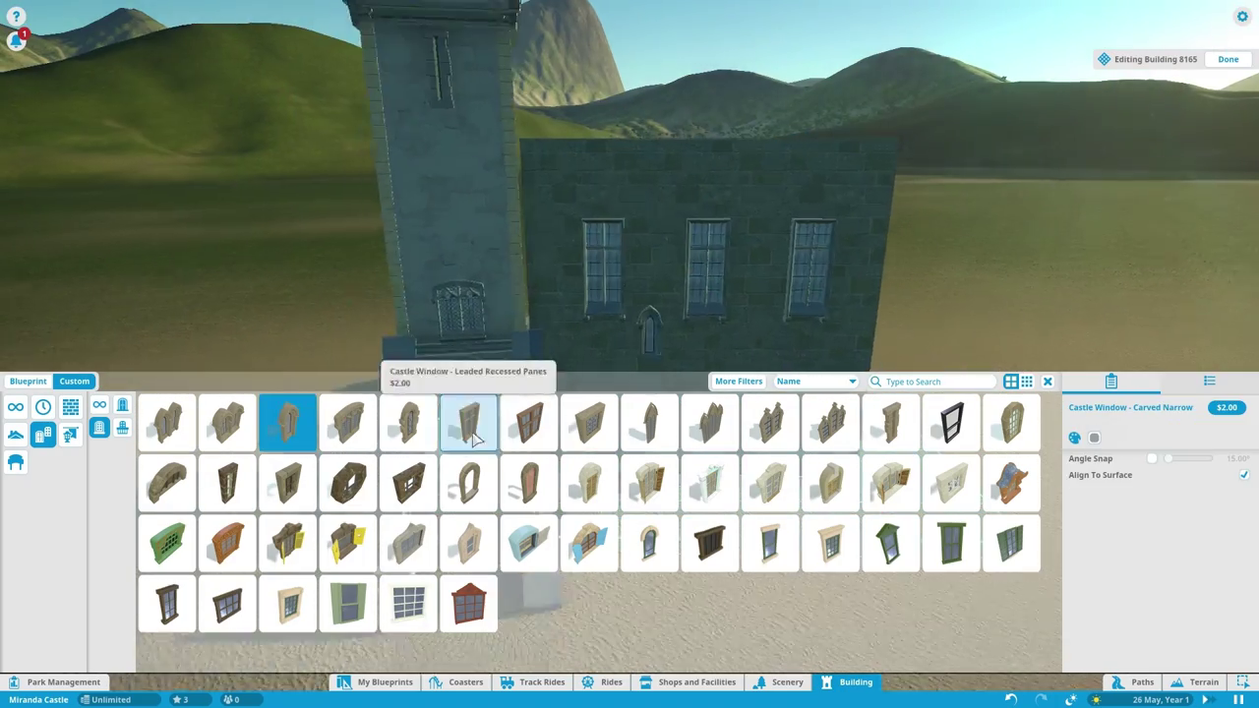
{"action": "left_click", "coordinate": [589, 423]}
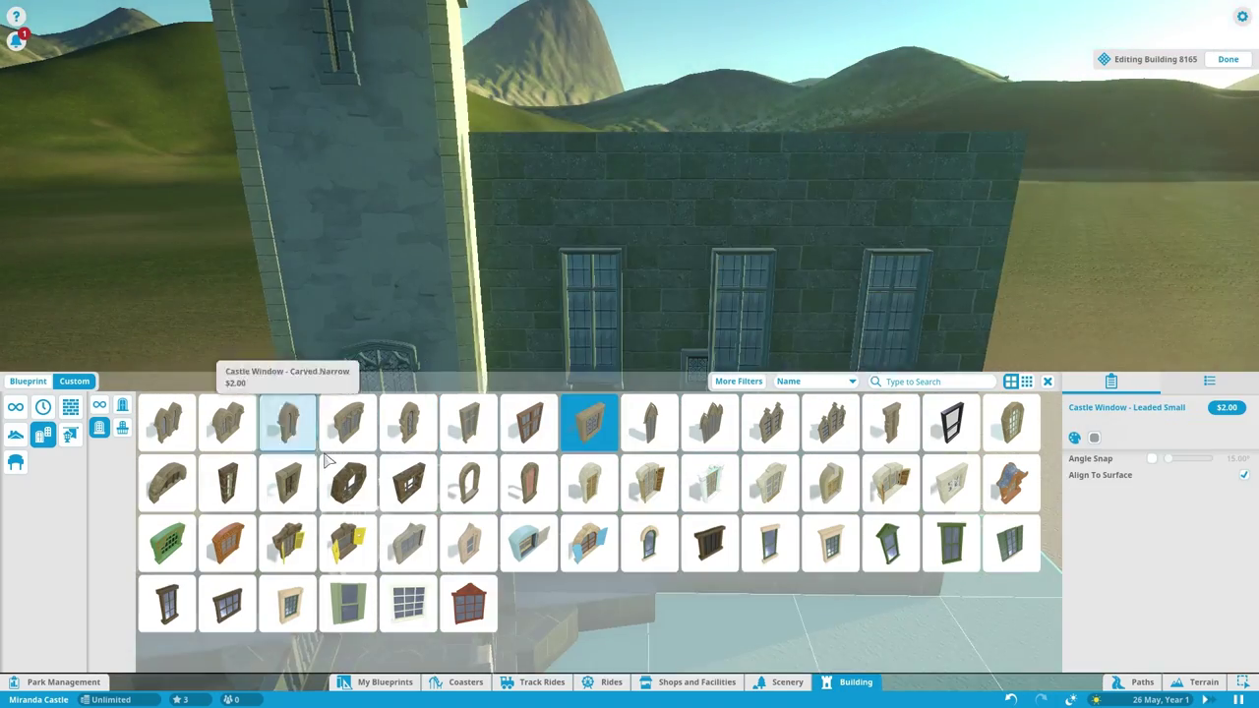
{"action": "scroll", "coordinate": [583, 209], "scroll_direction": "up", "scroll_amount": 2}
{"action": "scroll", "coordinate": [580, 192], "scroll_direction": "down", "scroll_amount": 3}
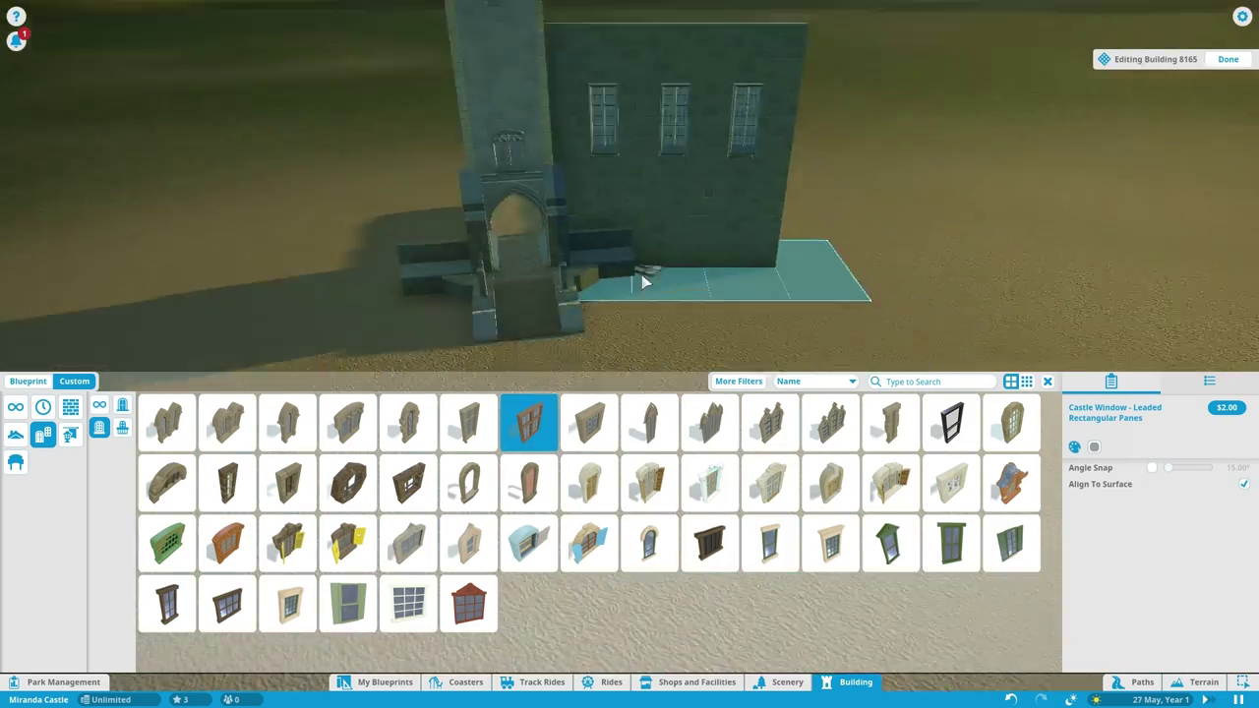
{"action": "scroll", "coordinate": [644, 281], "scroll_direction": "up", "scroll_amount": 3}
{"action": "left_click", "coordinate": [581, 164]}
{"action": "key", "text": "e"}
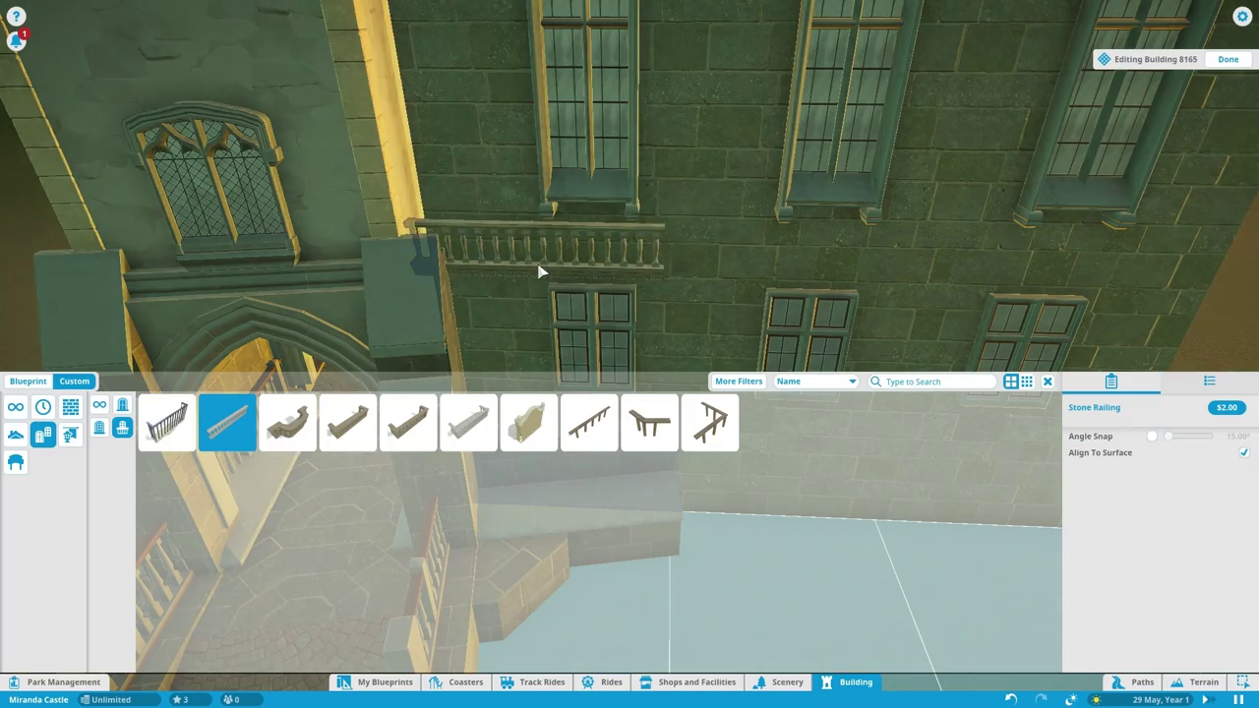
Position Classic Brick Decorative Course 1 pieces as vertical strips between the windows and at the wing's outer edge with Advanced Move
{"action": "key", "text": "x"}
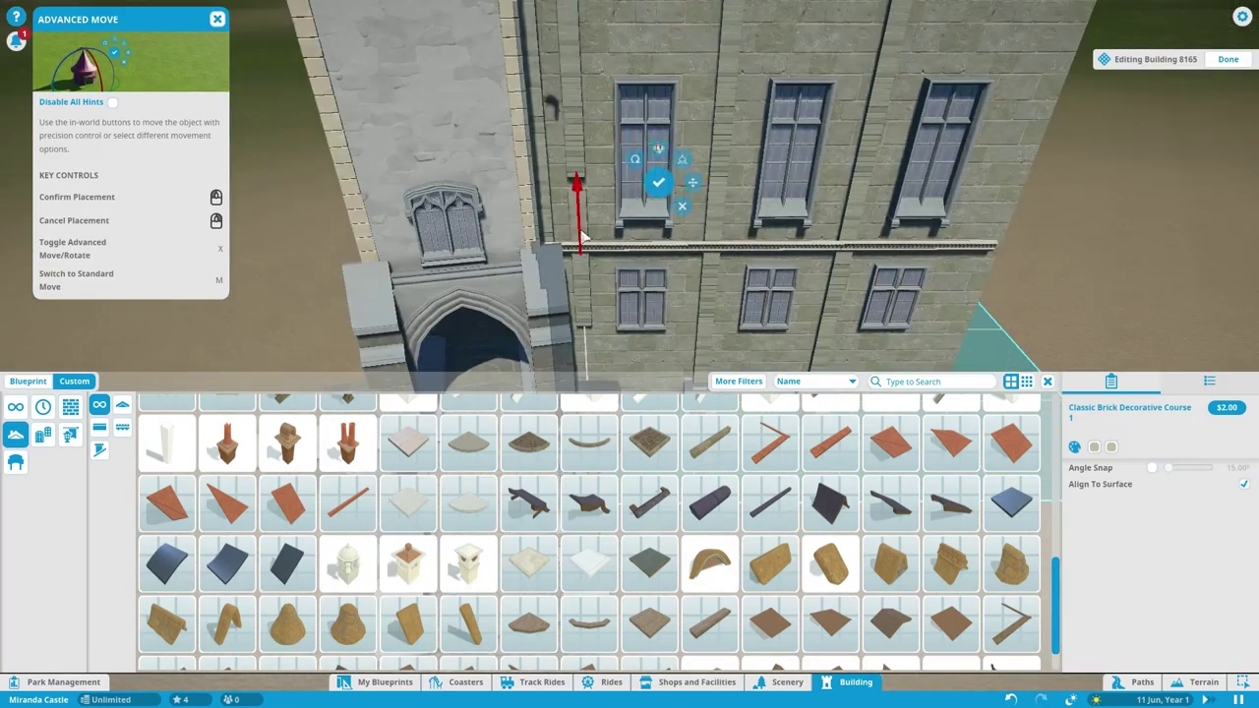
{"action": "scroll", "coordinate": [581, 238], "scroll_direction": "down", "scroll_amount": 3}
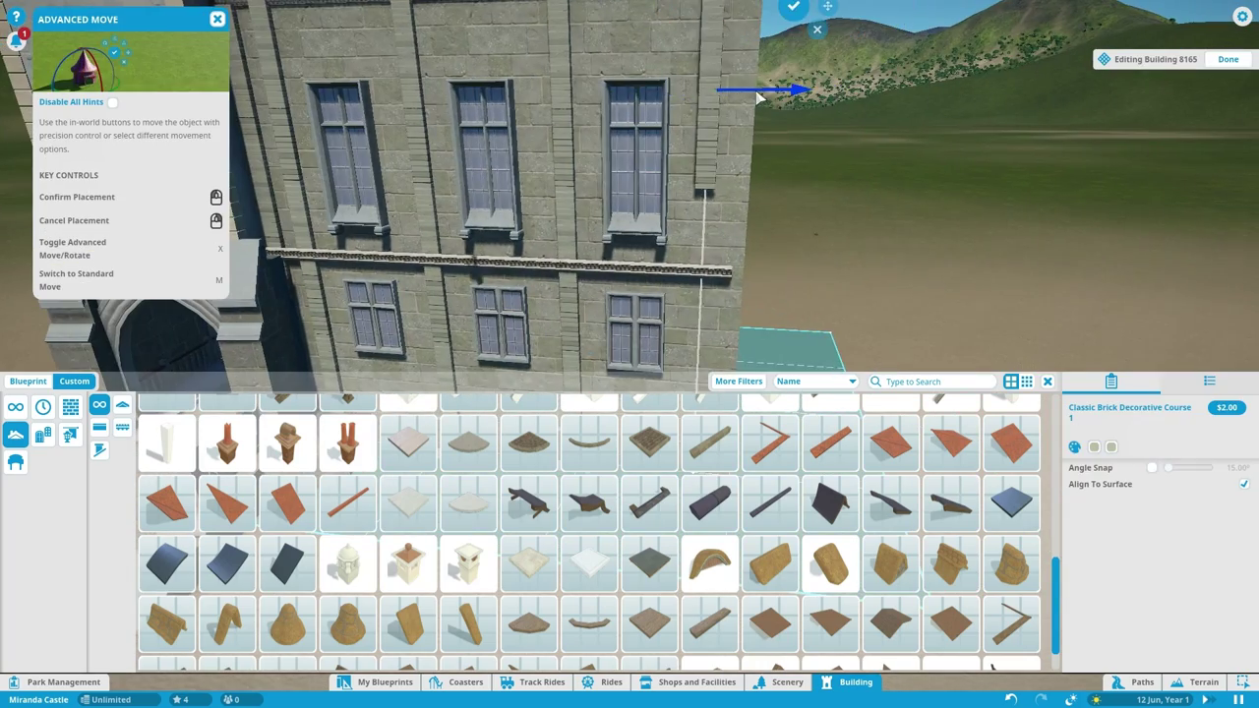
{"action": "scroll", "coordinate": [675, 246], "scroll_direction": "down", "scroll_amount": 3}
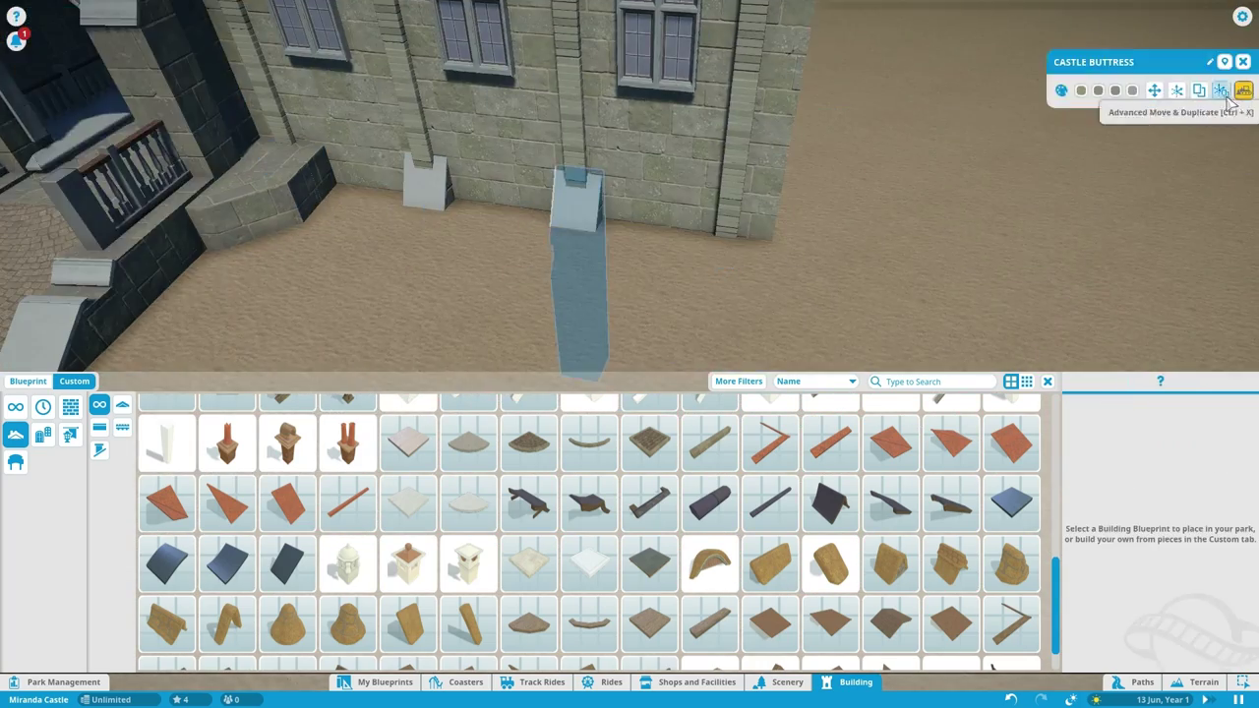
Duplicate the Castle Buttress to the feet of the wing's vertical strips with Advanced Move, and open the wing building for editing
{"action": "left_click", "coordinate": [1220, 91]}
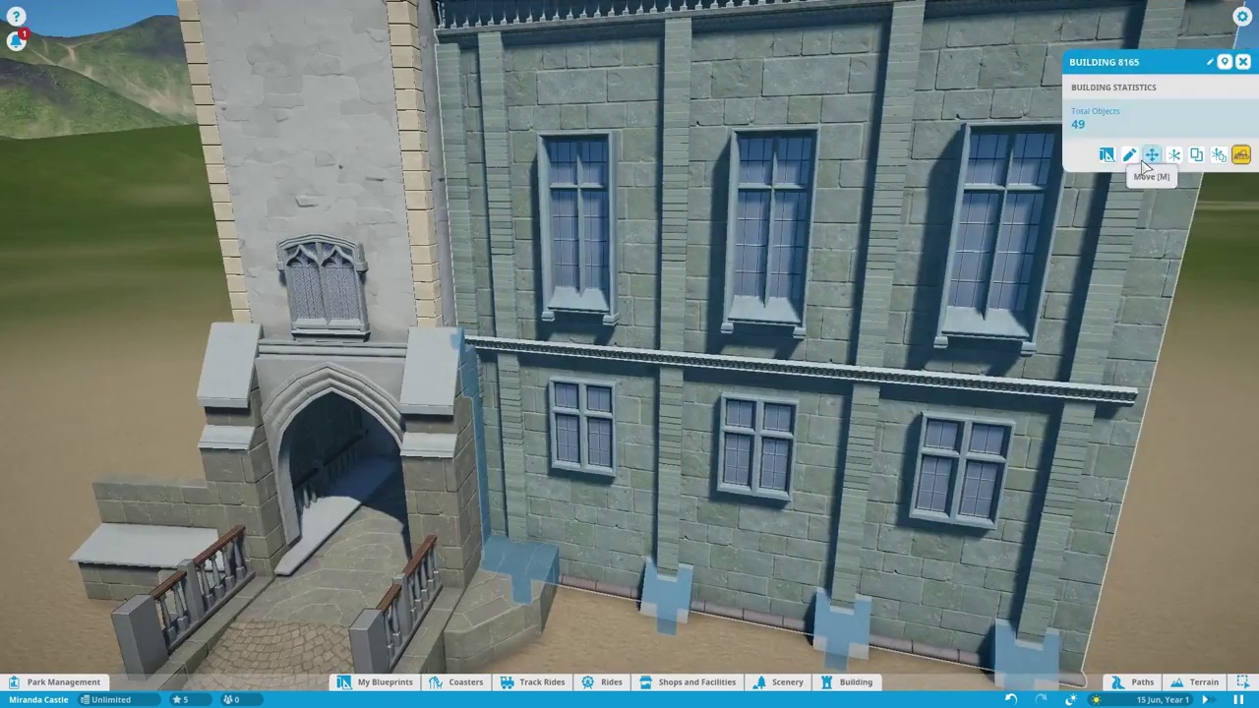
{"action": "left_click", "coordinate": [1135, 154]}
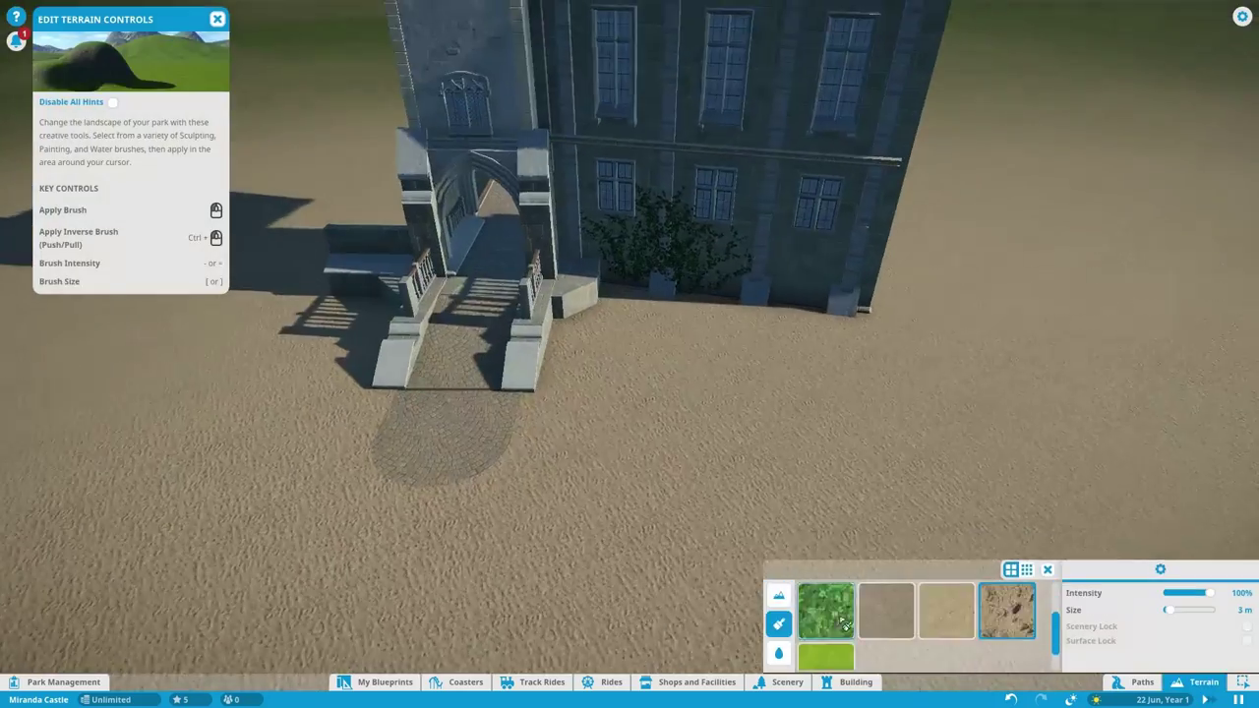
Paint leafy grass terrain in front of the castle and plant green bushes beside the entrance base and wing wall
{"action": "left_click_drag", "start_coordinate": [777, 325], "coordinate": [637, 335]}
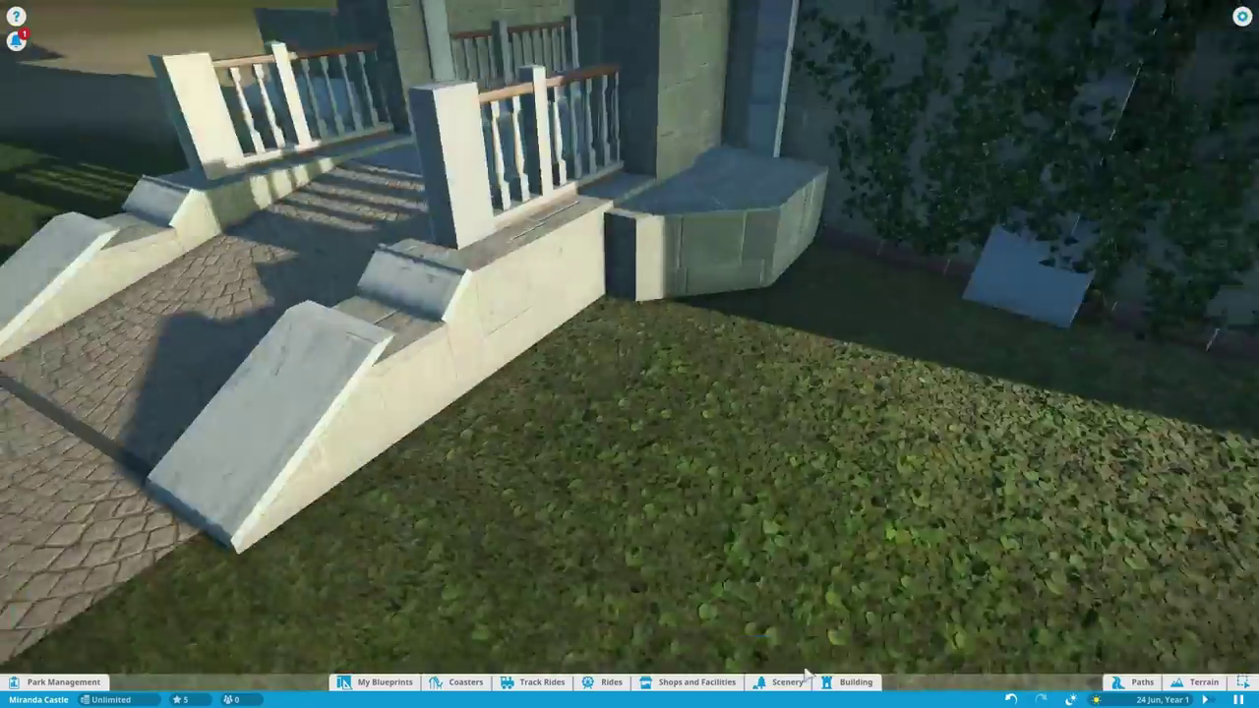
{"action": "left_click", "coordinate": [787, 682]}
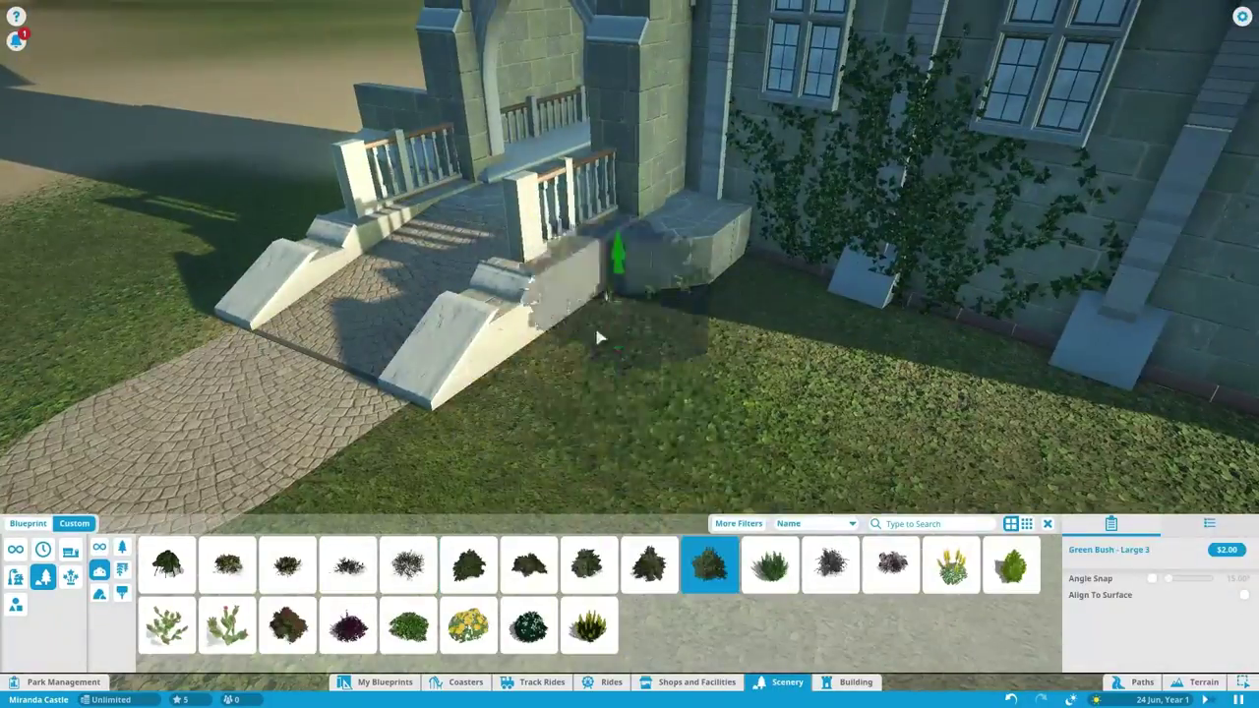
{"action": "left_click", "coordinate": [829, 565]}
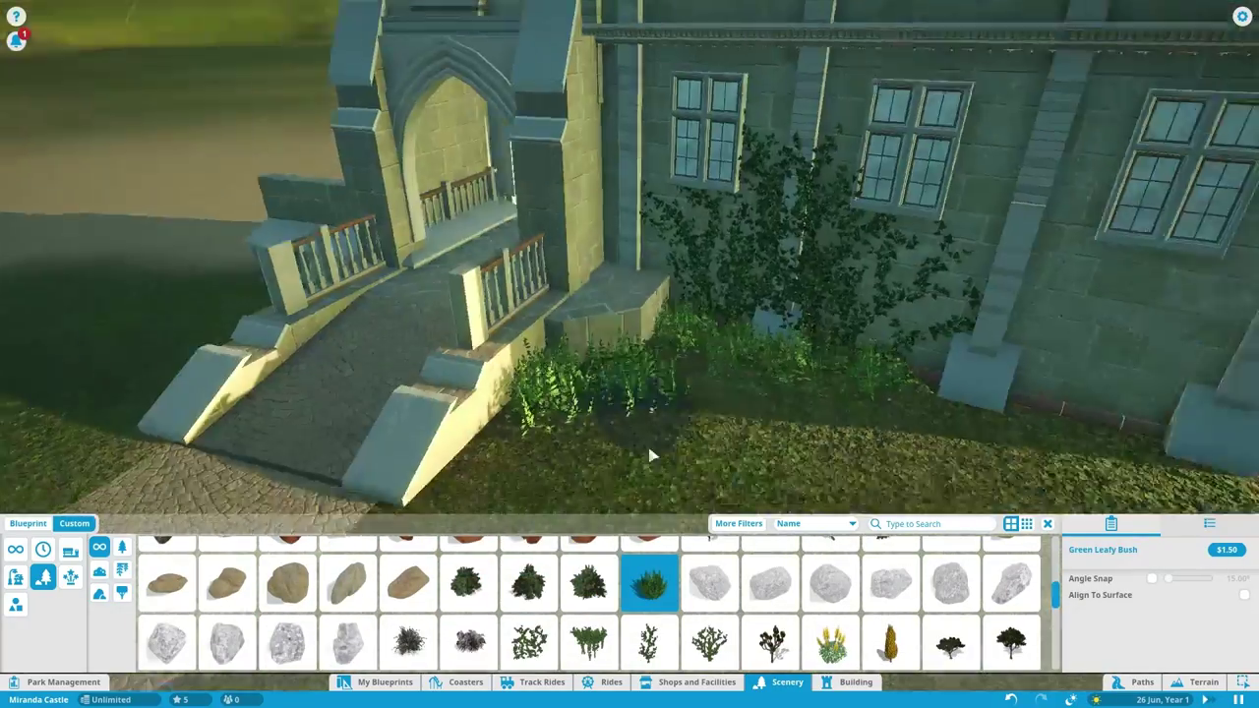
Try a Swamp Tree on the ground in front of the castle wing
{"action": "left_click", "coordinate": [709, 583]}
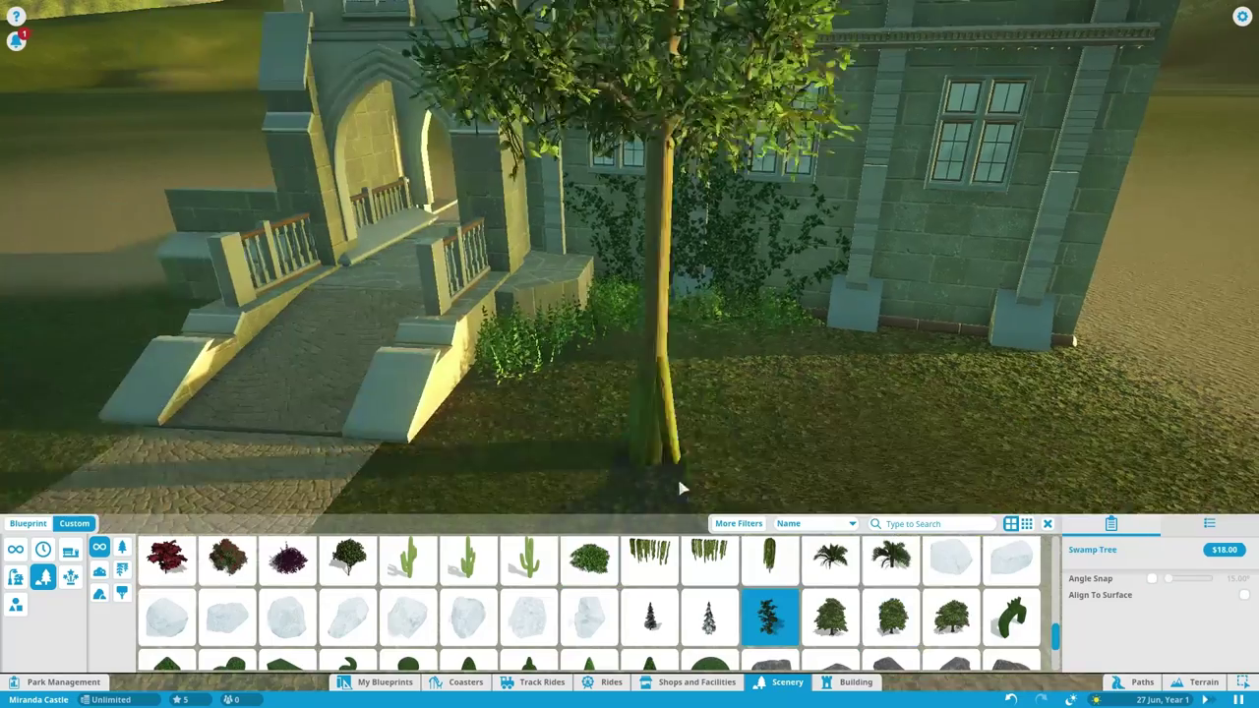
{"action": "scroll", "coordinate": [657, 468], "scroll_direction": "down", "scroll_amount": 5}
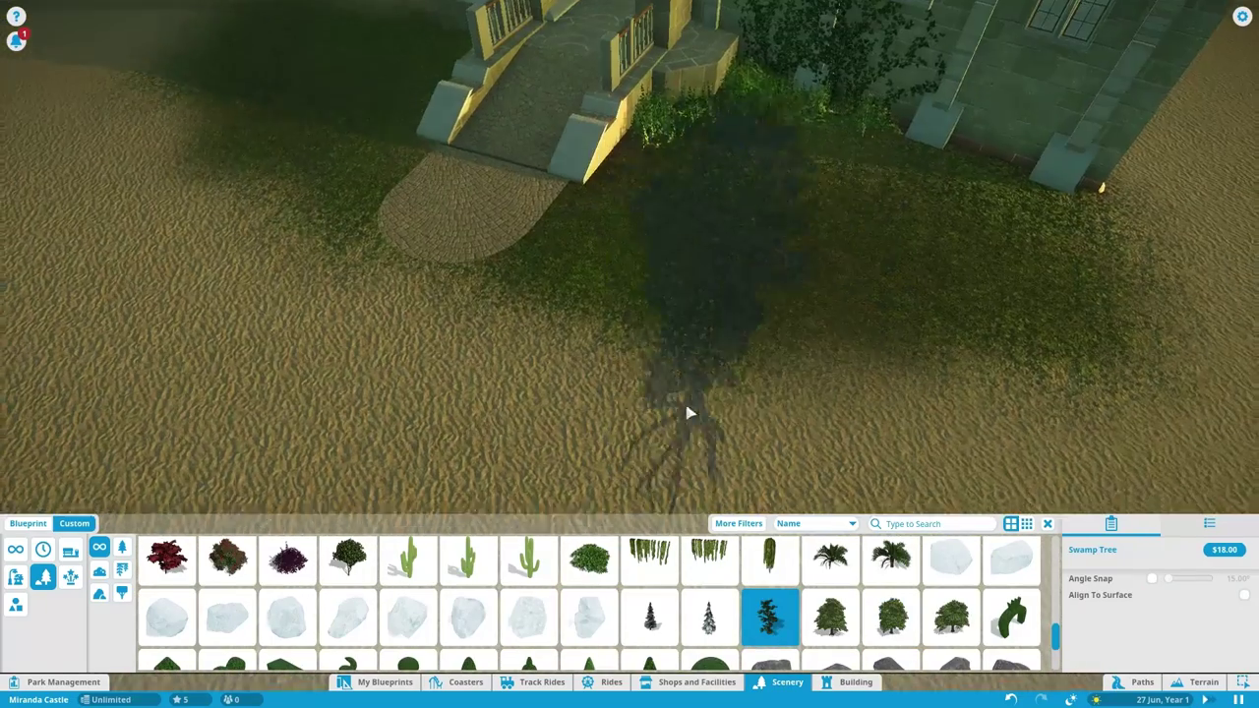
{"action": "left_click", "coordinate": [830, 480]}
{"action": "key", "text": "d"}
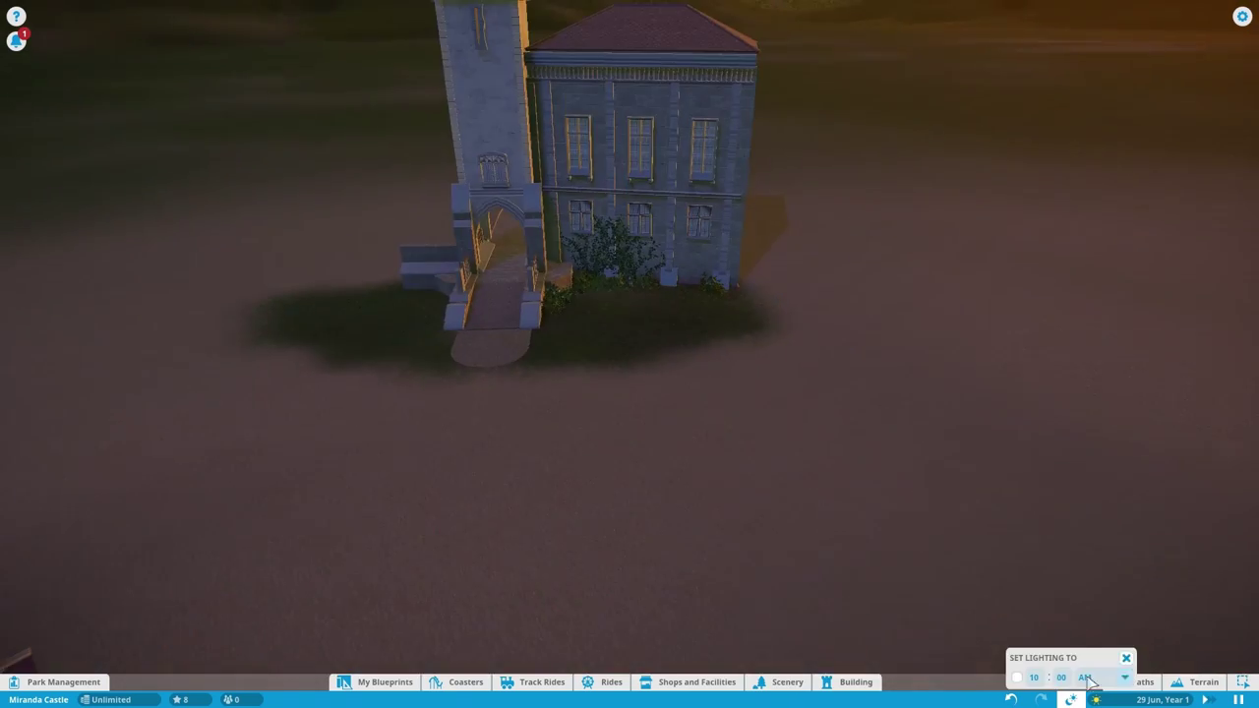
Set the park lighting to night and open the building pieces
{"action": "left_click", "coordinate": [1127, 659]}
{"action": "left_click", "coordinate": [848, 682]}
{"action": "left_click", "coordinate": [528, 483]}
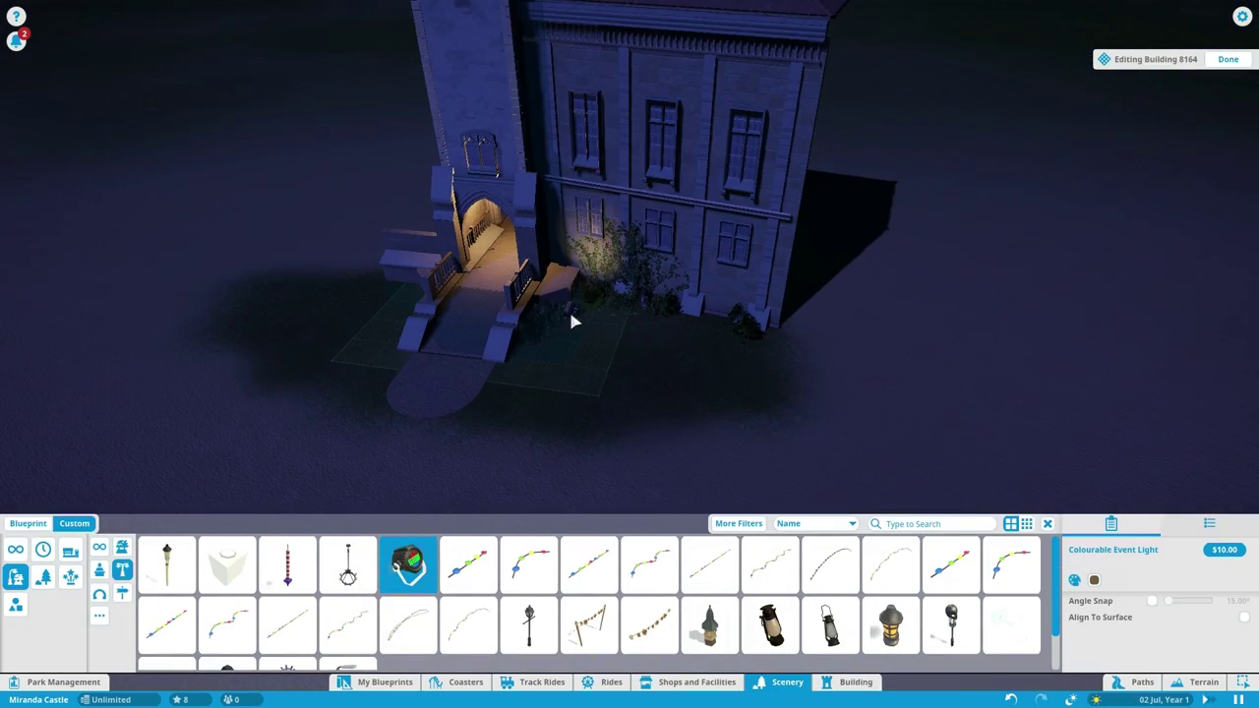
Position and rotate Colourable Event Lights in front of the castle with Advanced Move so they illuminate the facade
{"action": "key", "text": "x"}
{"action": "scroll", "coordinate": [556, 334], "scroll_direction": "down", "scroll_amount": 5}
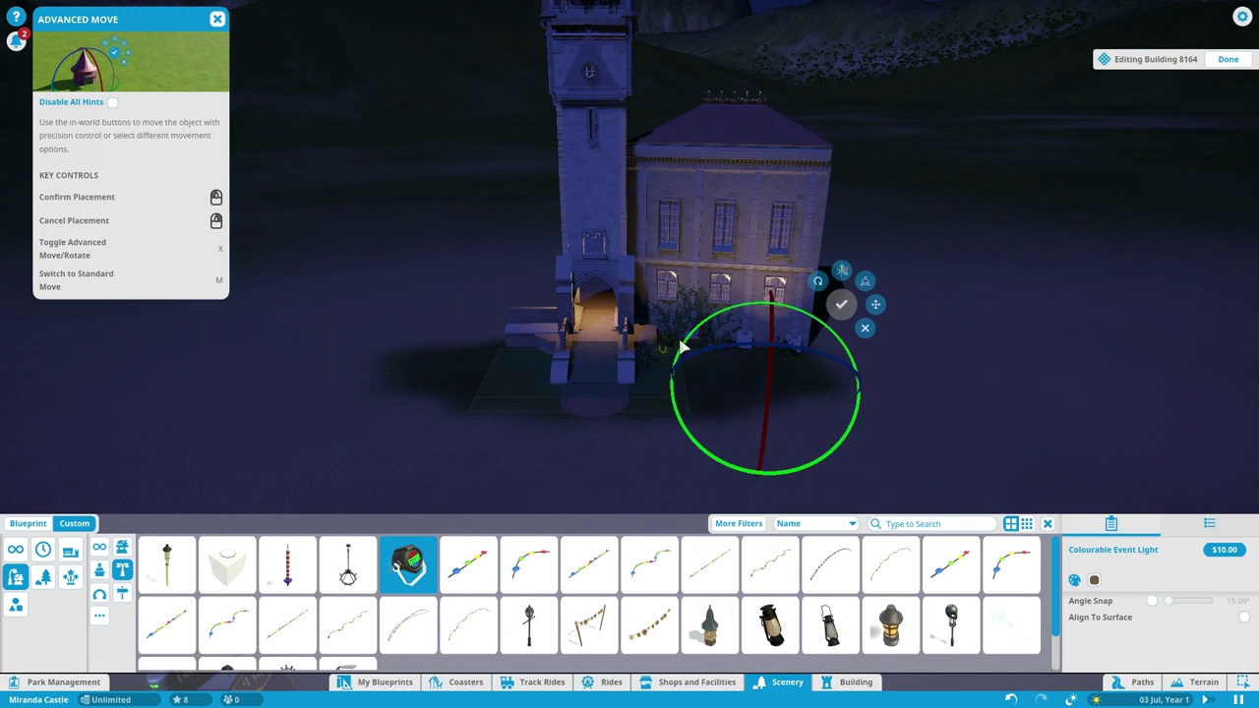
{"action": "left_click_drag", "start_coordinate": [683, 346], "coordinate": [816, 349]}
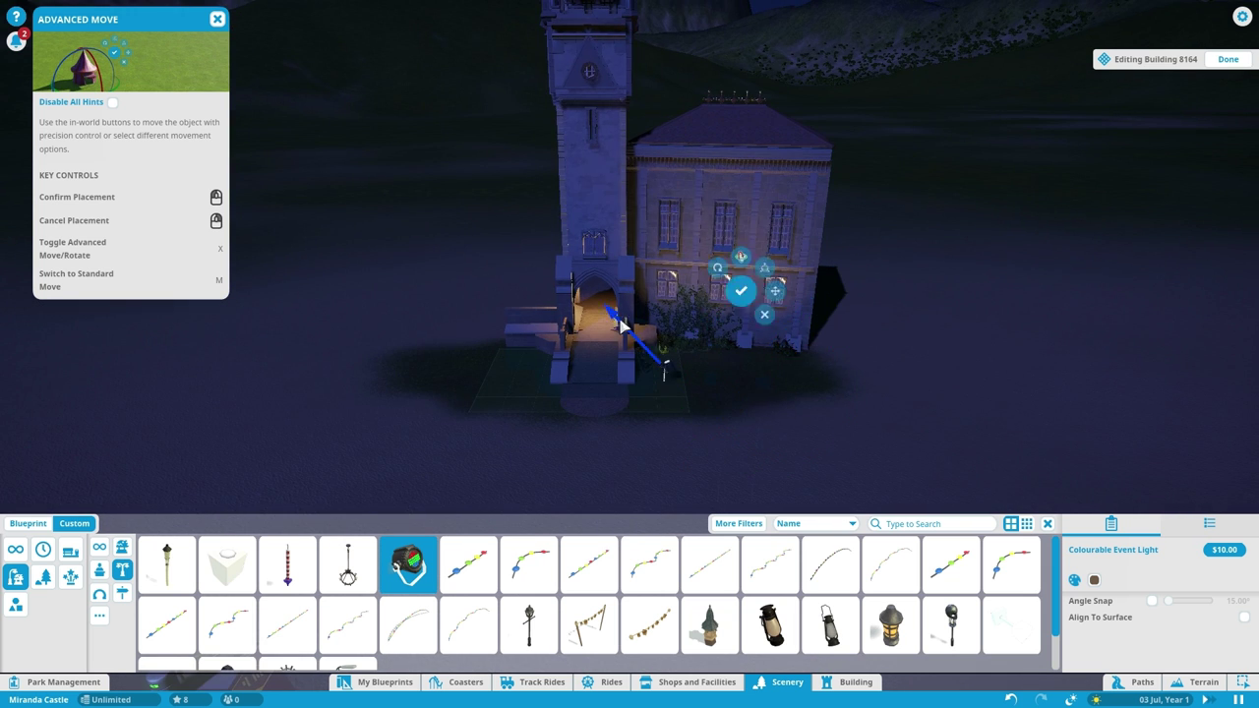
{"action": "scroll", "coordinate": [630, 334], "scroll_direction": "up", "scroll_amount": 4}
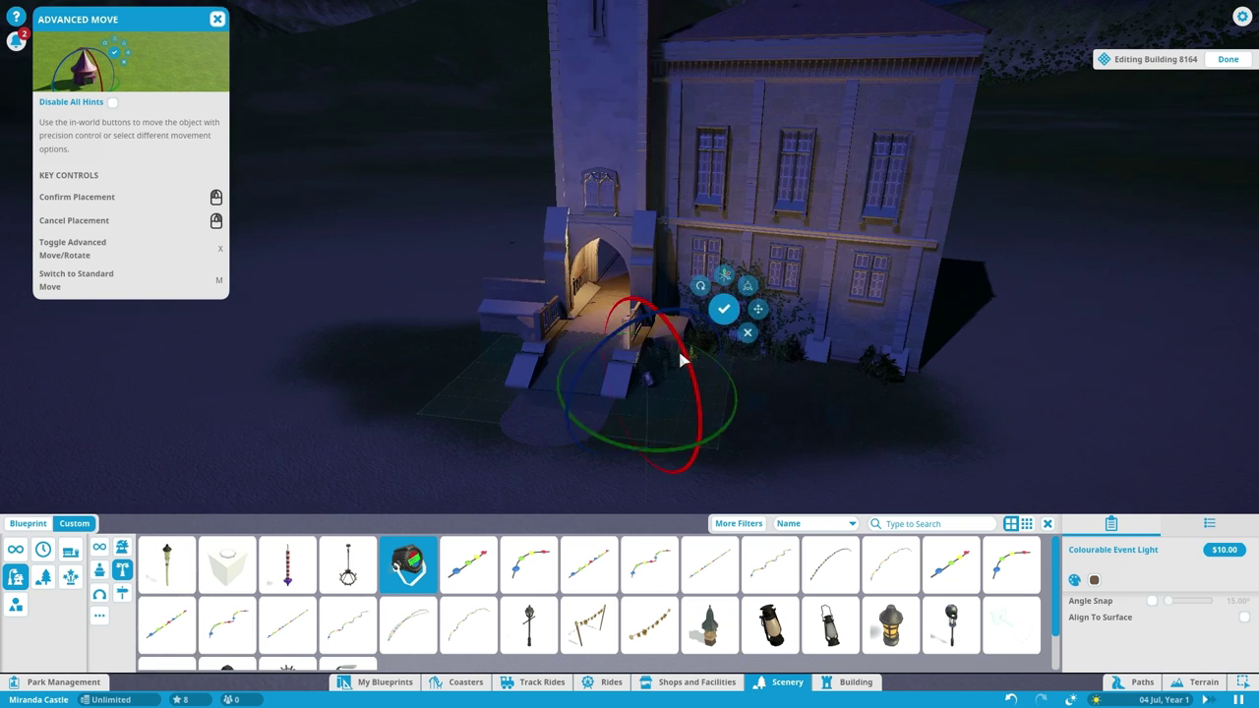
{"action": "scroll", "coordinate": [528, 443], "scroll_direction": "down", "scroll_amount": 3}
{"action": "left_click", "coordinate": [455, 387]}
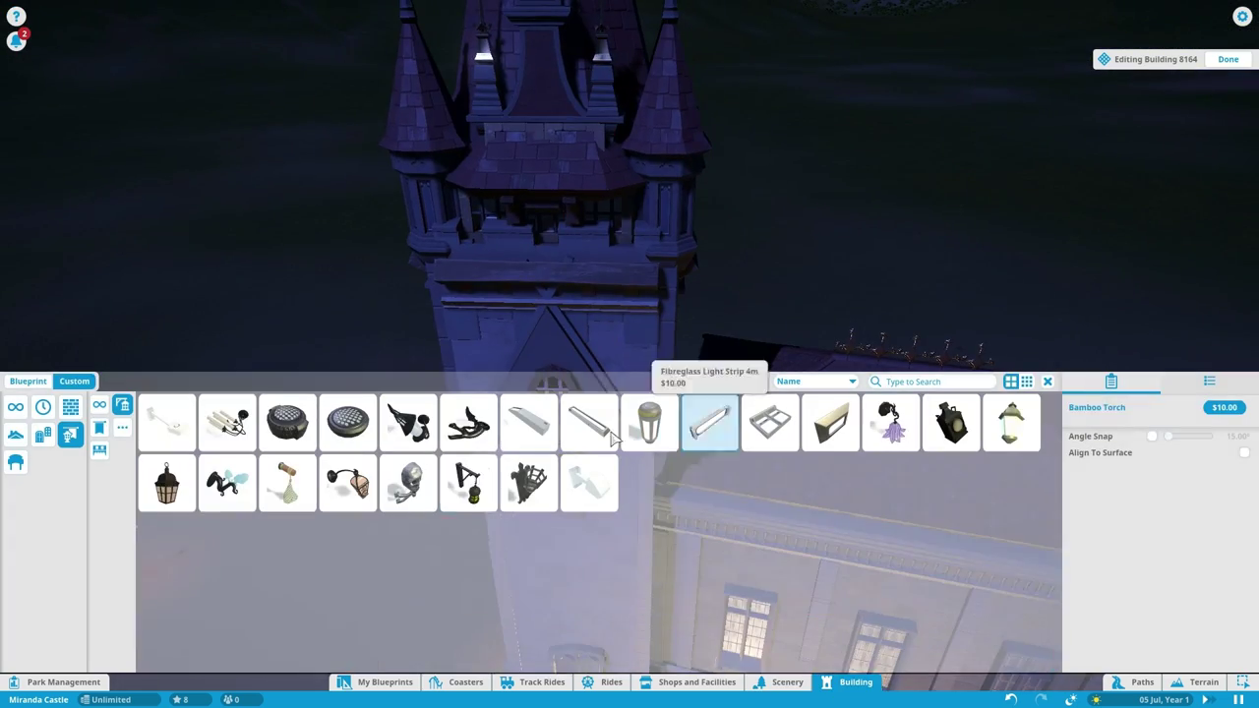
Try the Iron Hexagonal Lamp on the tower's upper roof and the Candle Lamp beside the entrance arch
{"action": "left_click", "coordinate": [167, 483]}
{"action": "left_click", "coordinate": [1011, 423]}
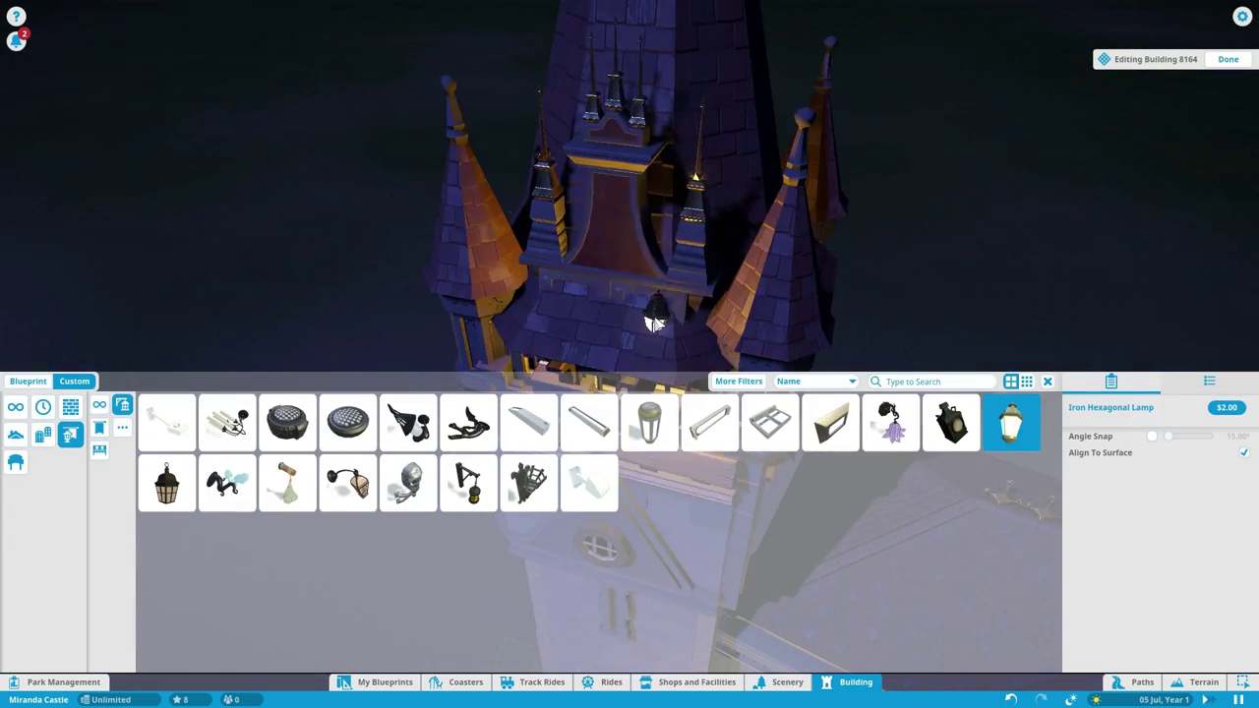
{"action": "left_click", "coordinate": [227, 423]}
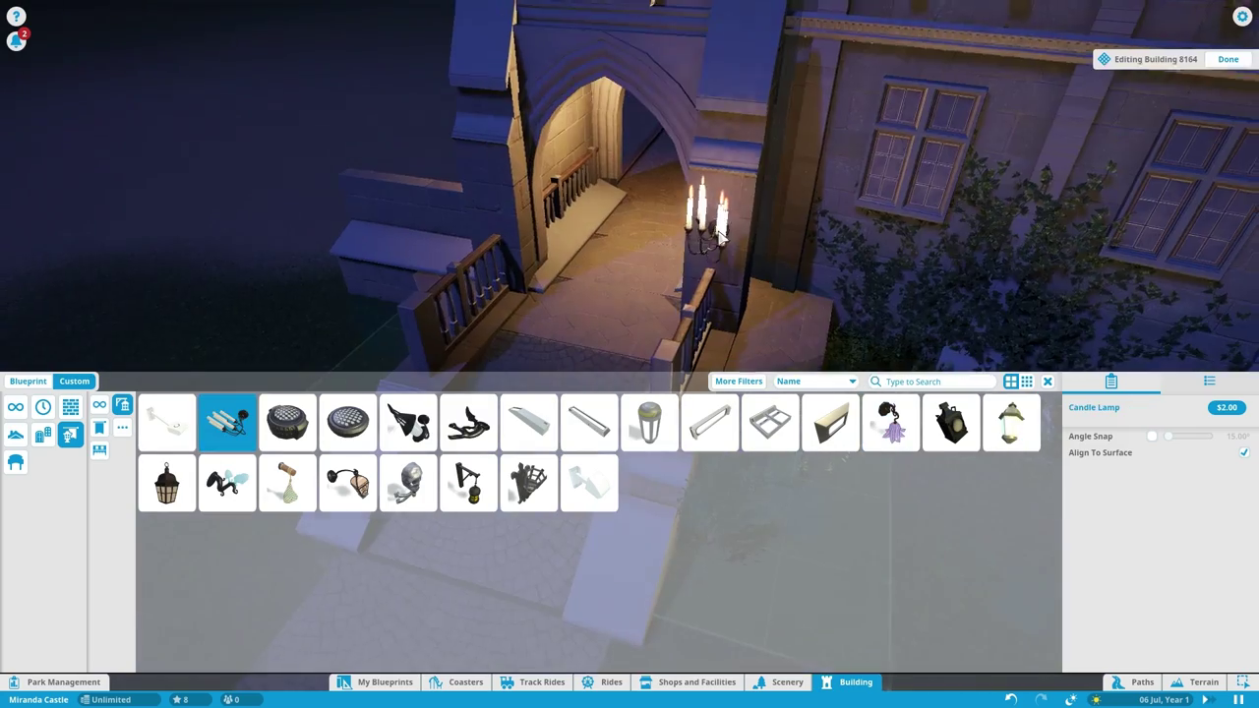
Place Iron Square Lamps on the railing posts on both sides of the entrance with Advanced Move
{"action": "left_click", "coordinate": [166, 483]}
{"action": "key", "text": "x"}
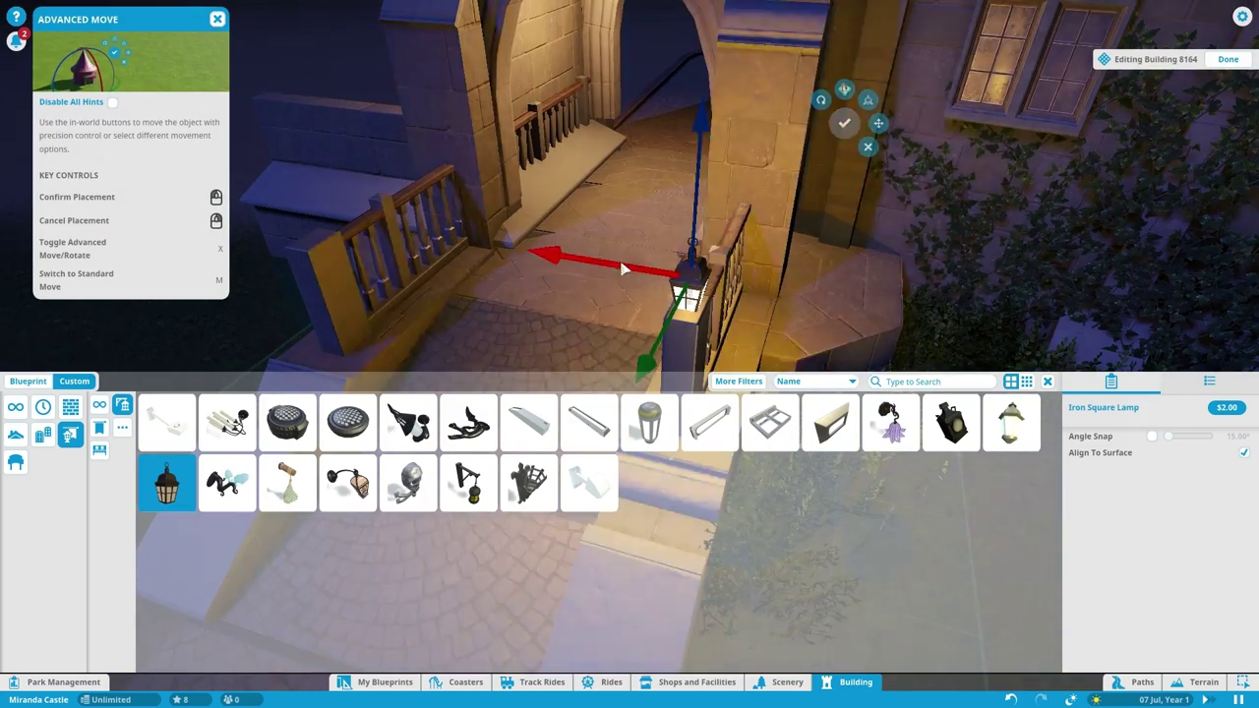
{"action": "left_click", "coordinate": [509, 232]}
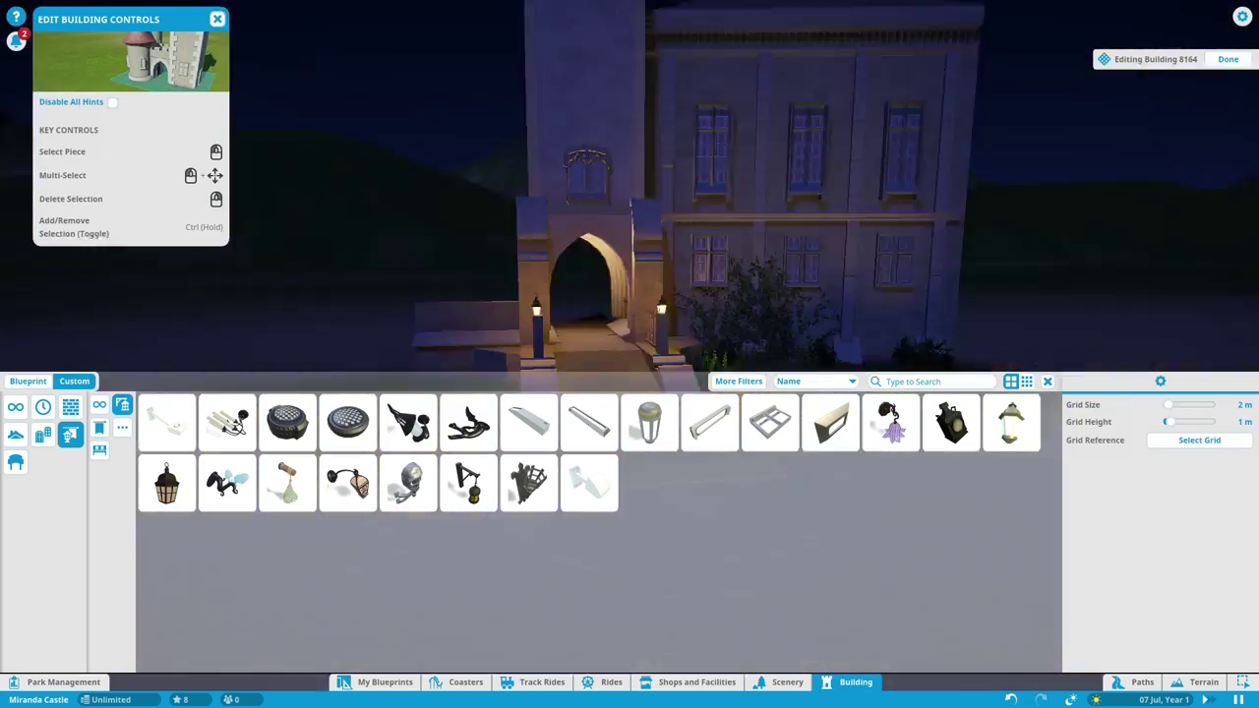